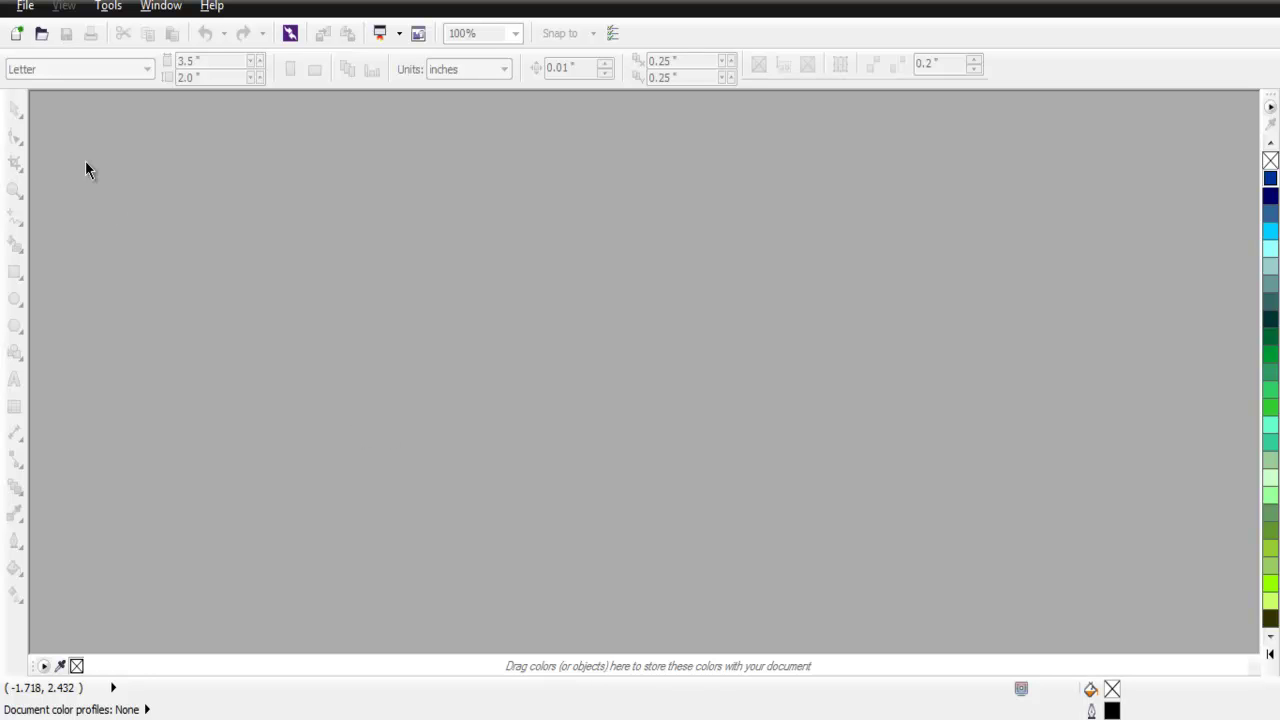
# - Start a new document from the New Document toolbar button
pyautogui.click(16, 33)
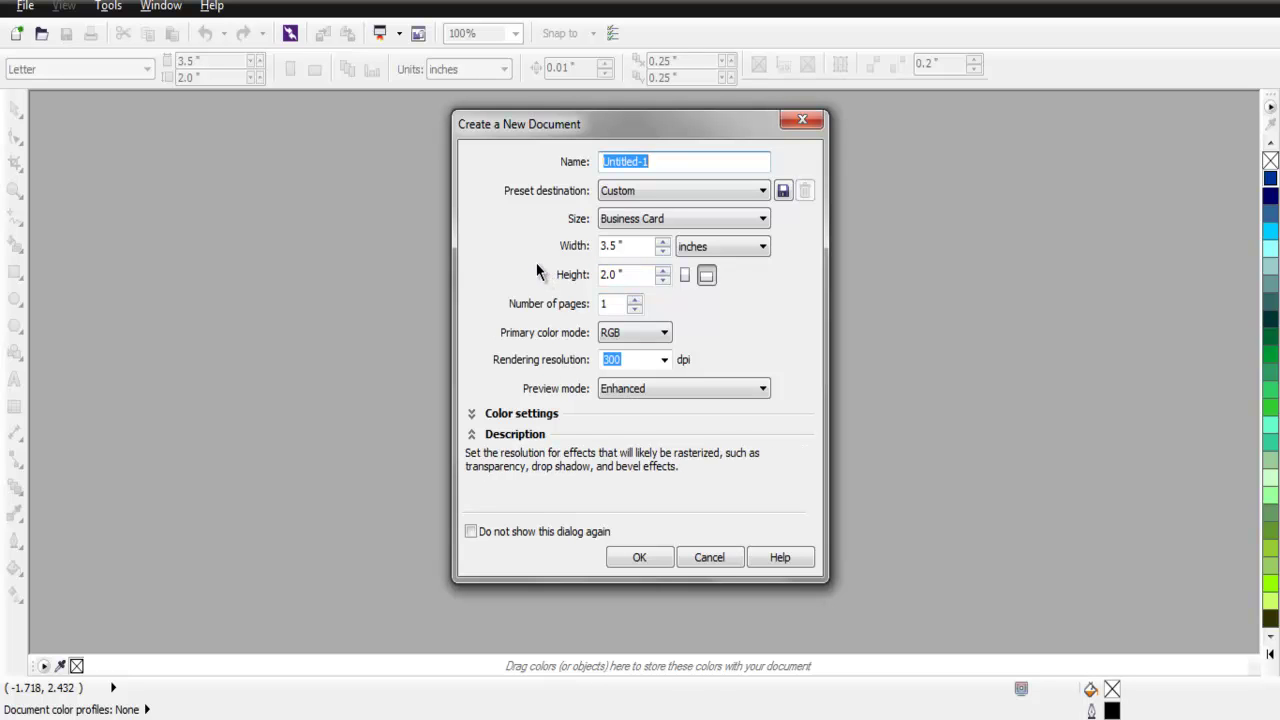
# - Create a Business Card page, 3.5 × 2.0 inches, RGB at 300 dpi
pyautogui.click(620, 220)
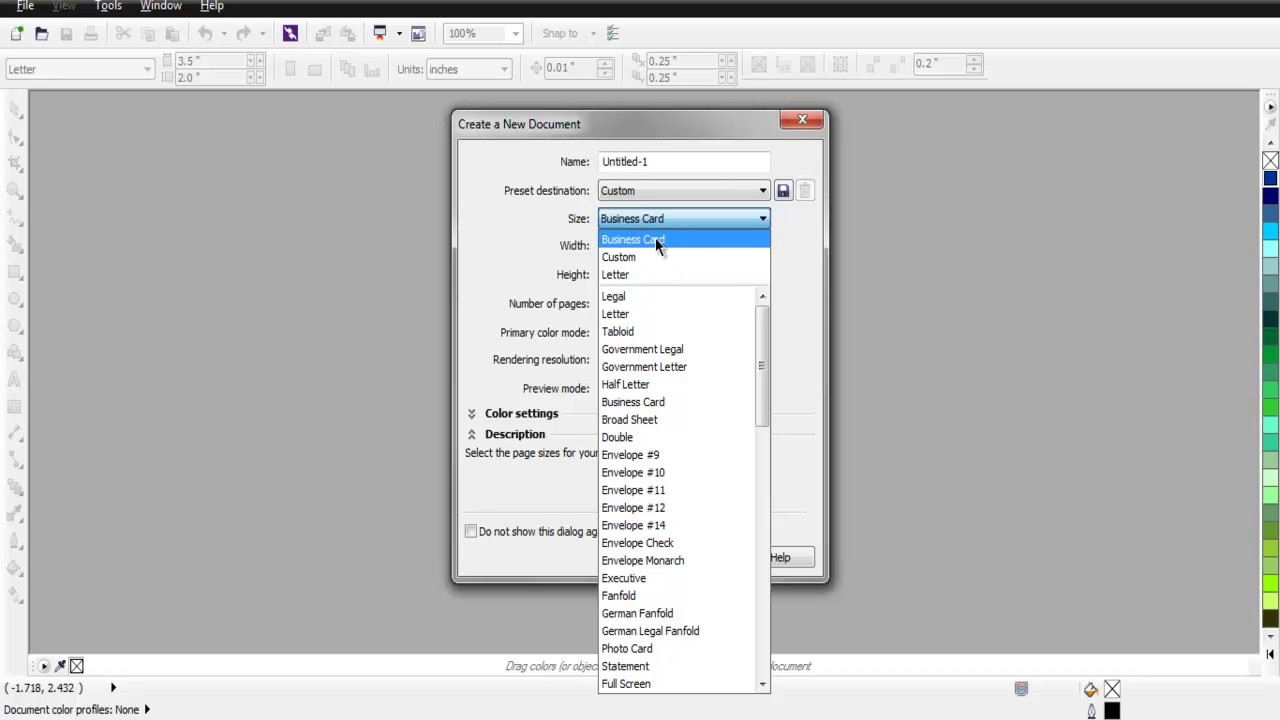
pyautogui.click(655, 239)
pyautogui.moveTo(527, 189)
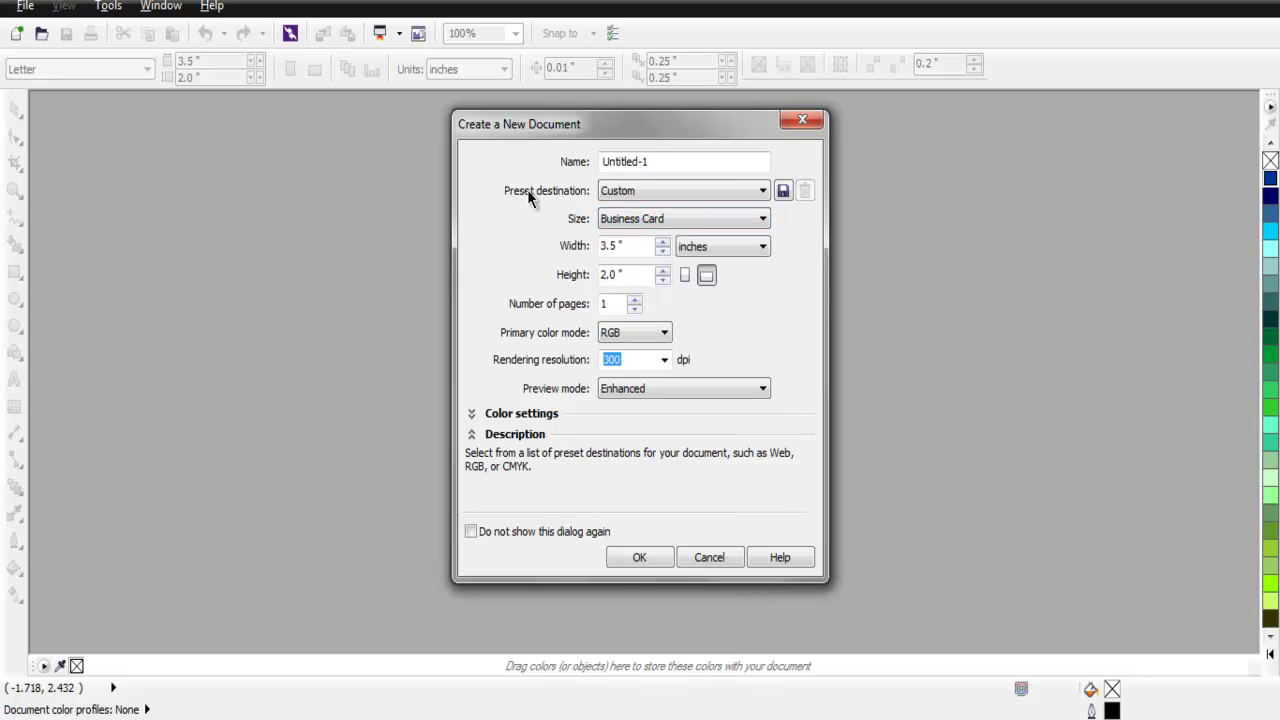
pyautogui.moveTo(558, 344)
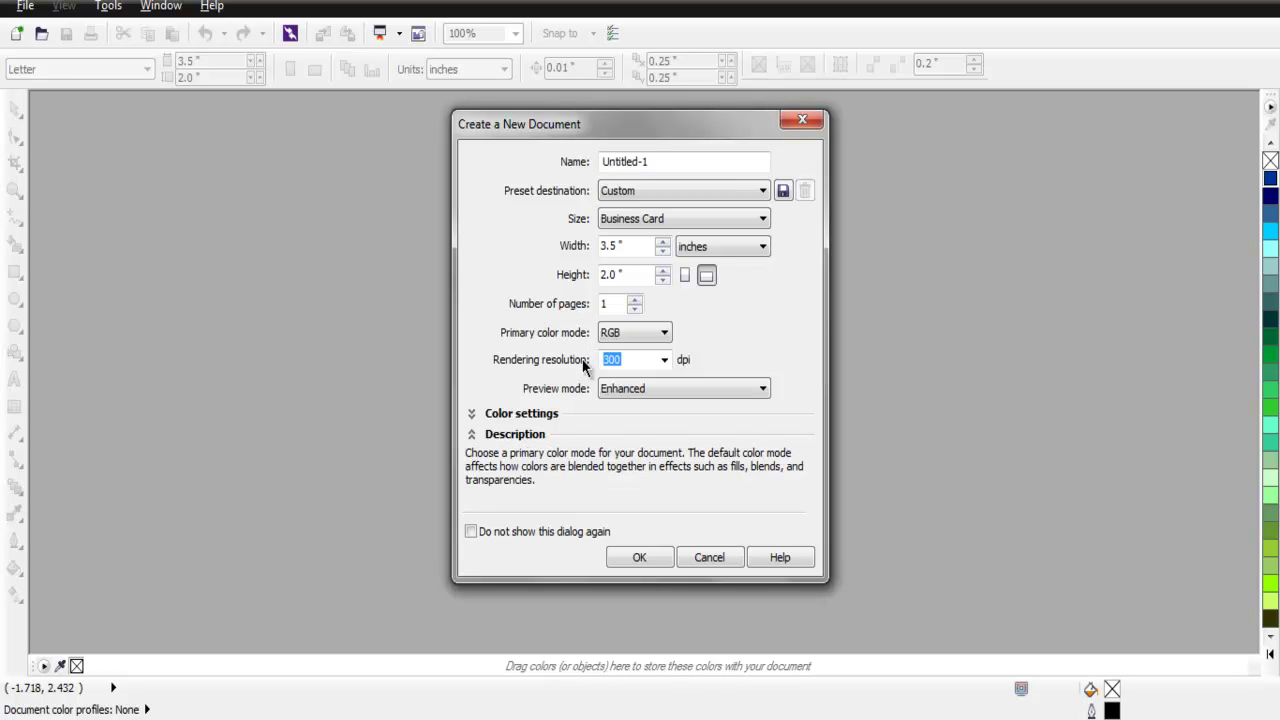
pyautogui.moveTo(533, 366)
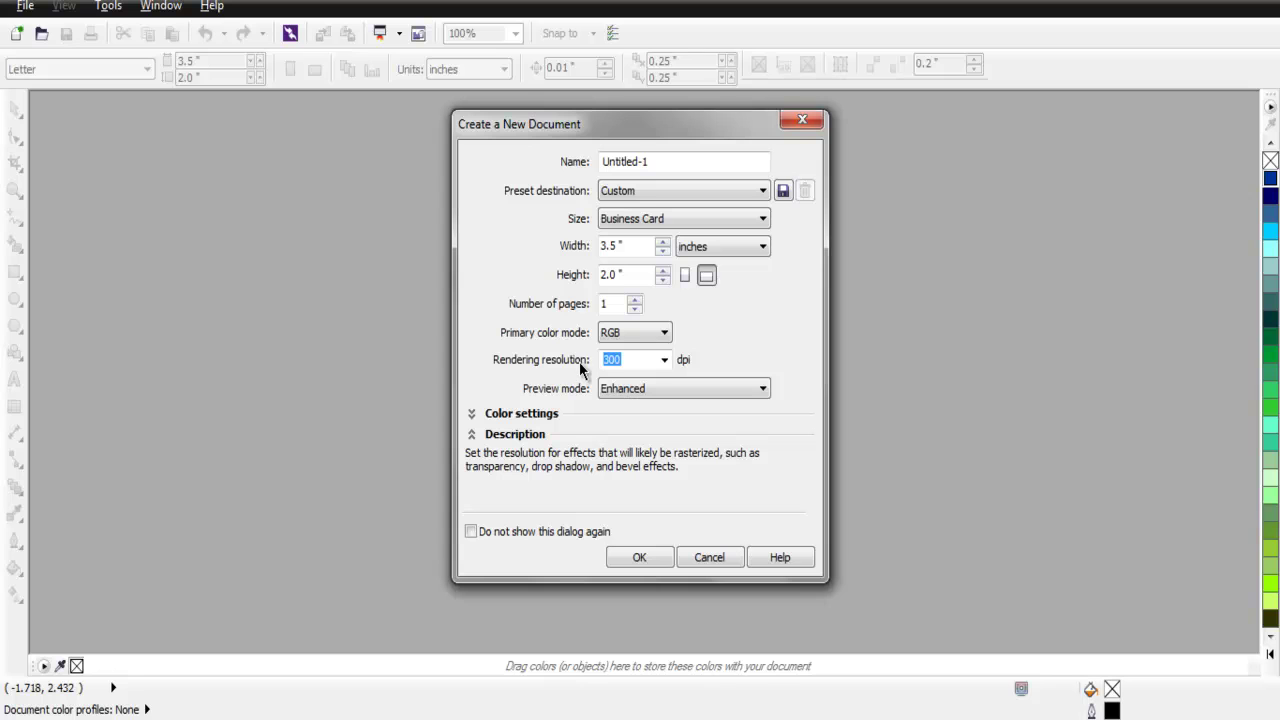
pyautogui.press('Right')
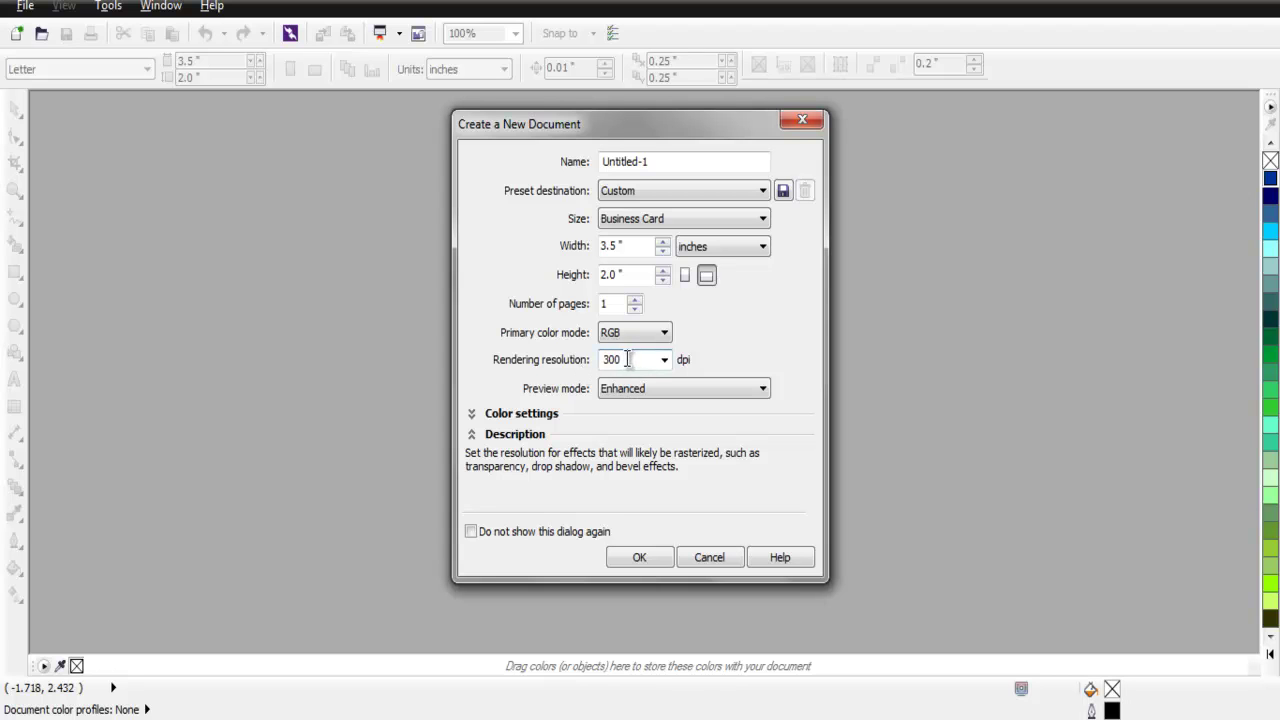
pyautogui.click(640, 557)
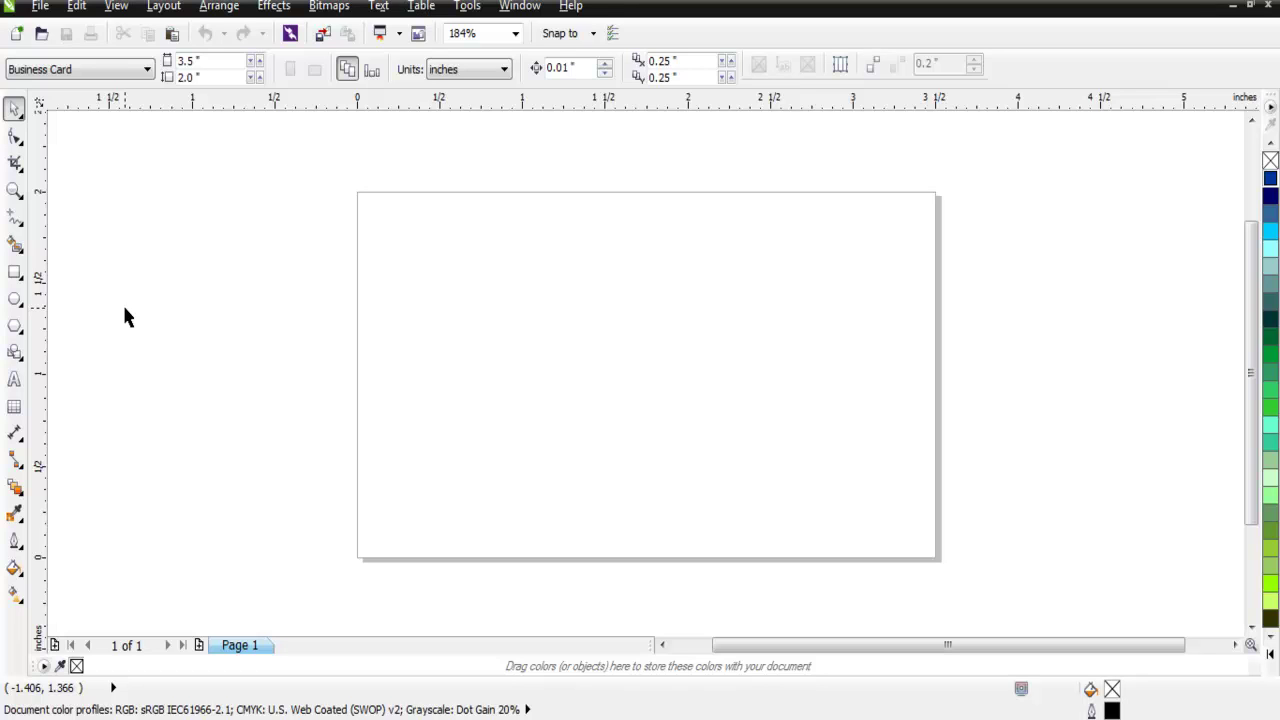
pyautogui.click(40, 7)
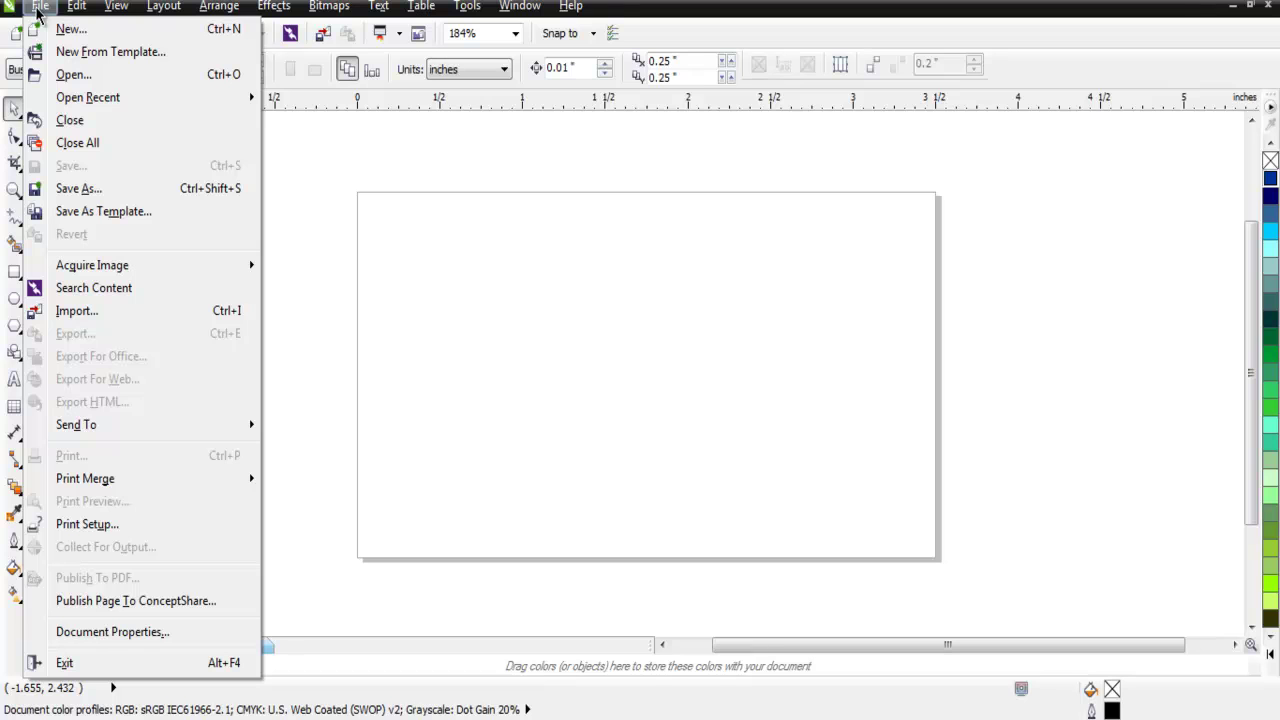
pyautogui.click(70, 76)
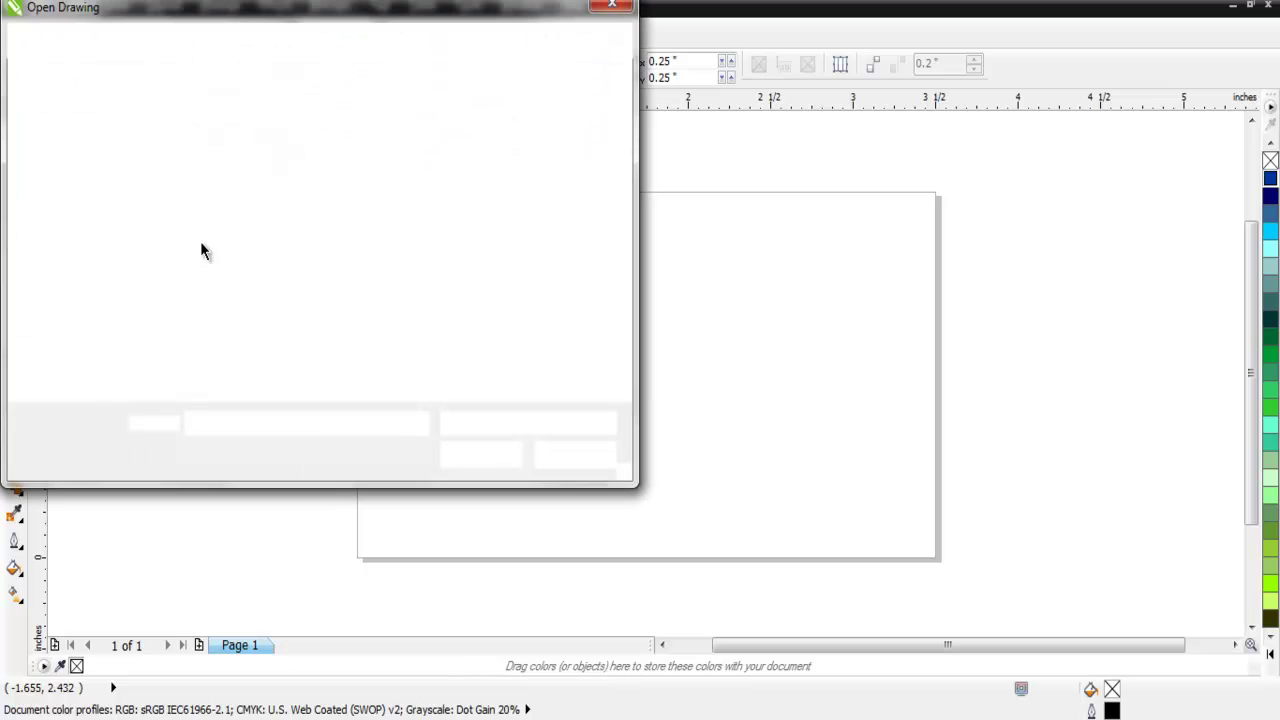
pyautogui.moveTo(229, 12); pyautogui.dragTo(534, 27)
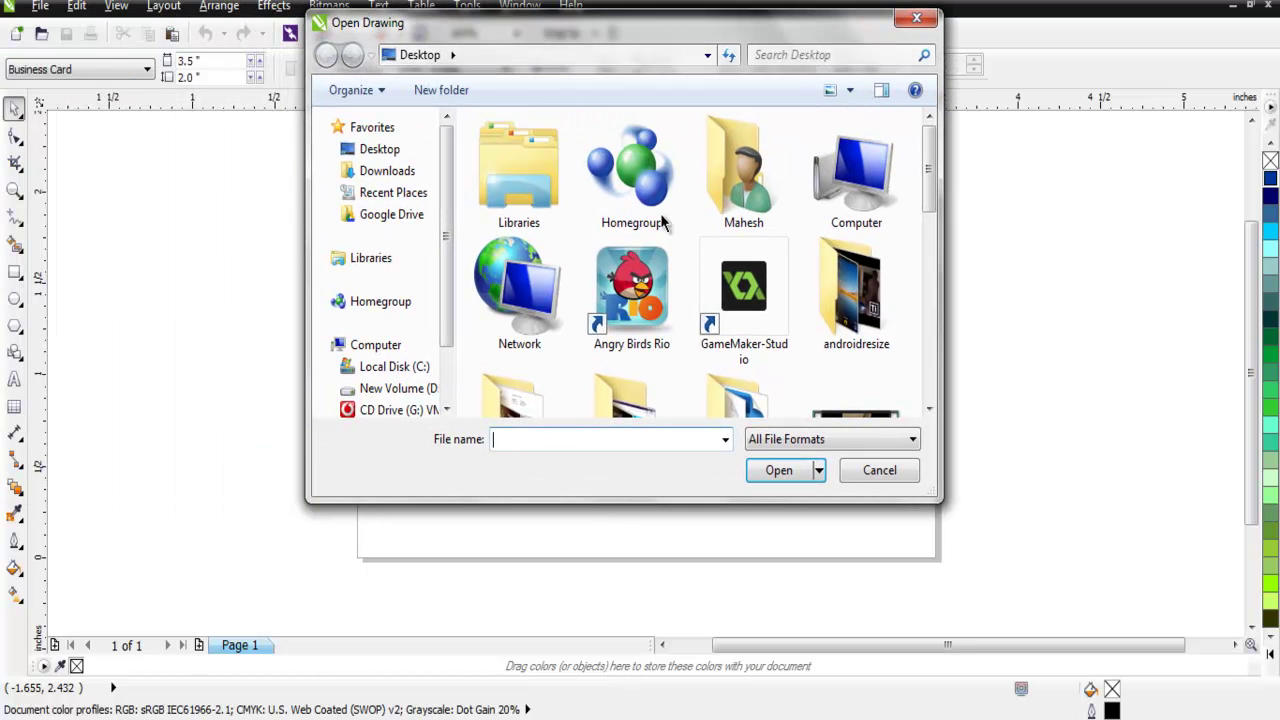
pyautogui.click(786, 440)
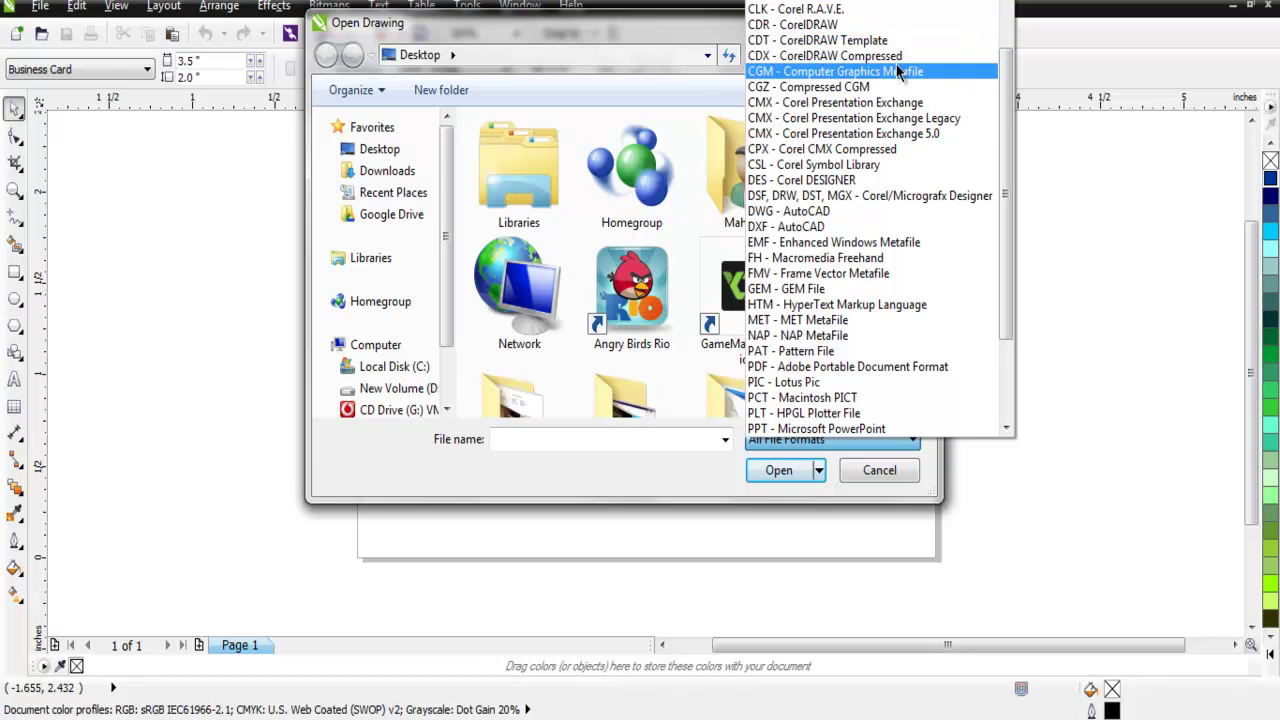
pyautogui.moveTo(1008, 213); pyautogui.dragTo(1021, 170)
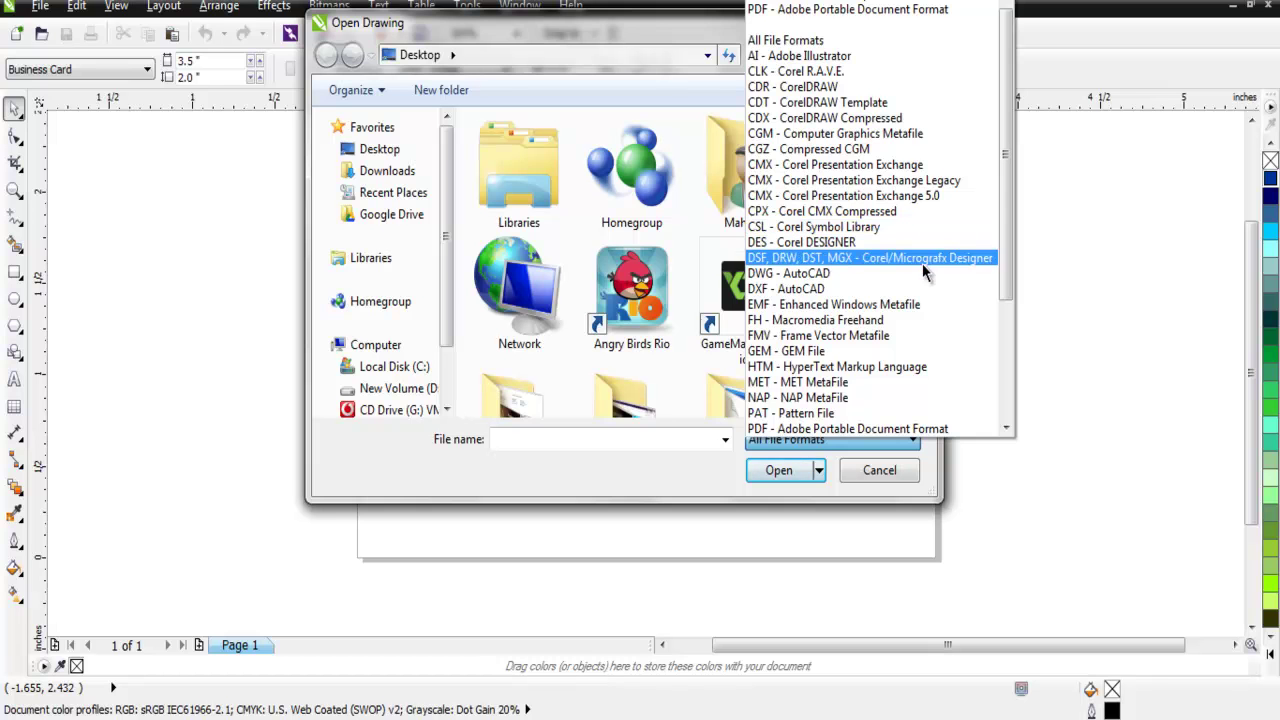
pyautogui.scroll(-4, 987, 261)
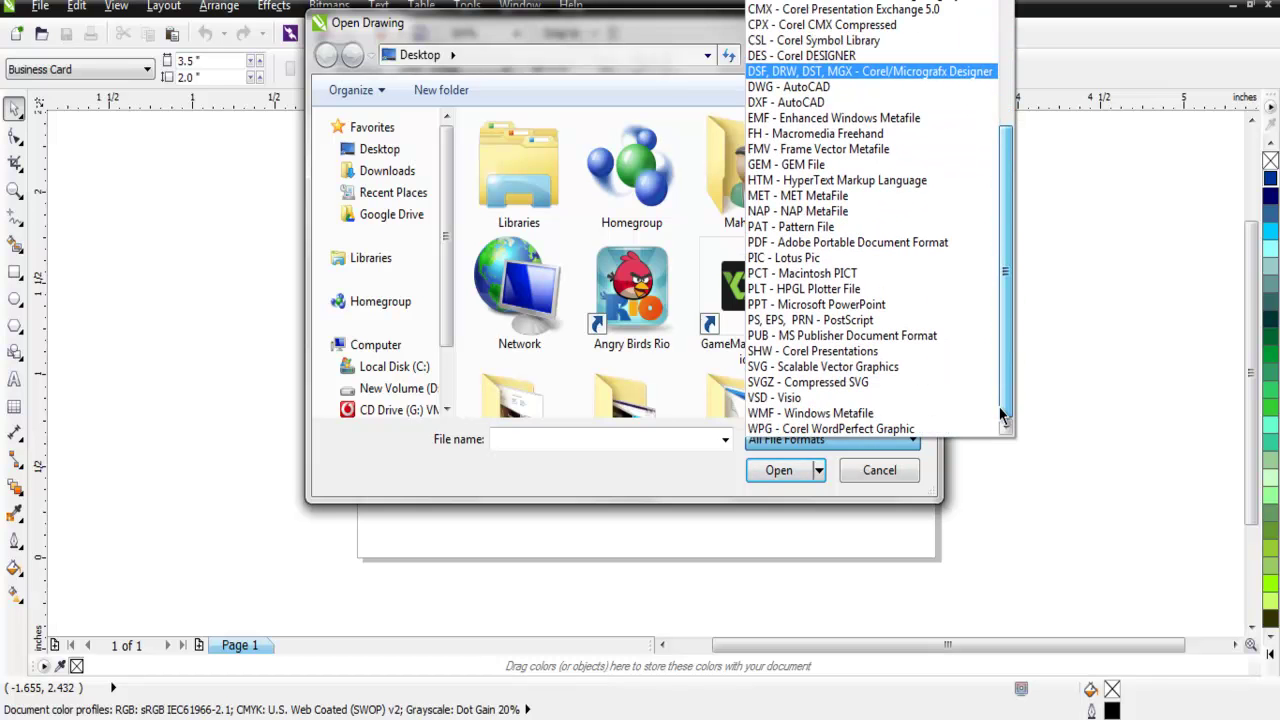
pyautogui.click(873, 476)
pyautogui.click(867, 471)
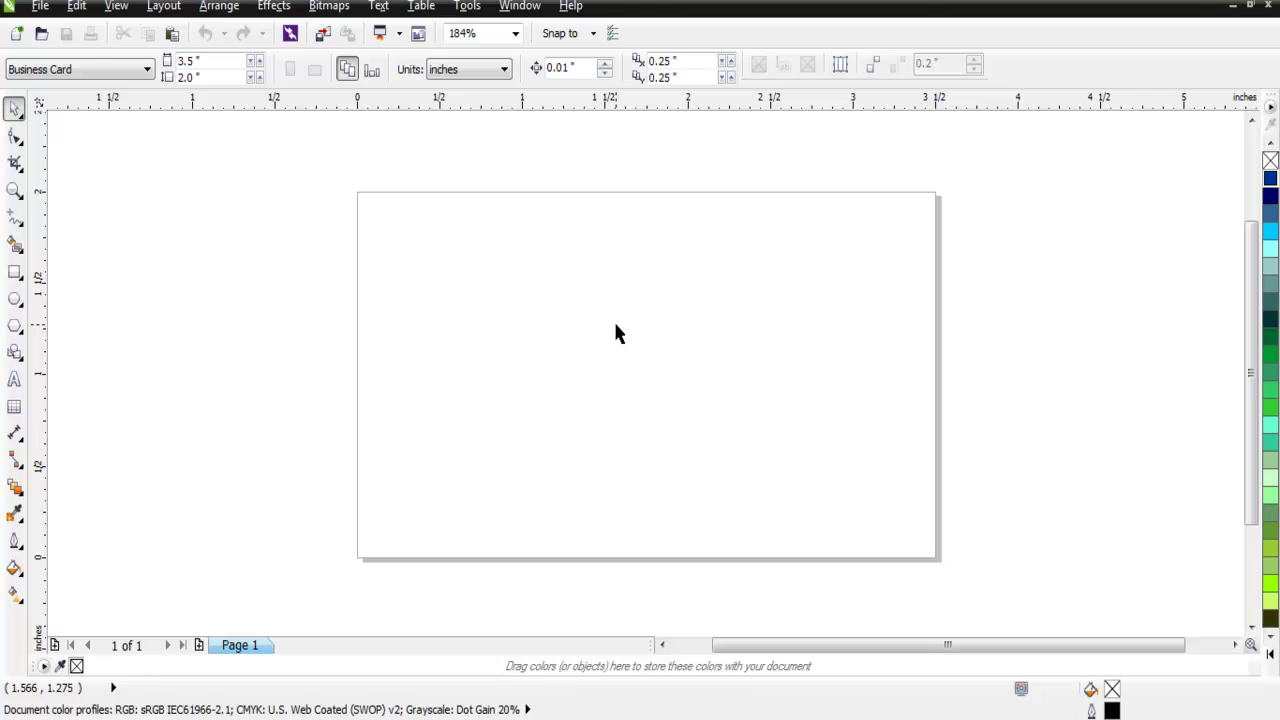
pyautogui.hotkey('ctrl', 'i')
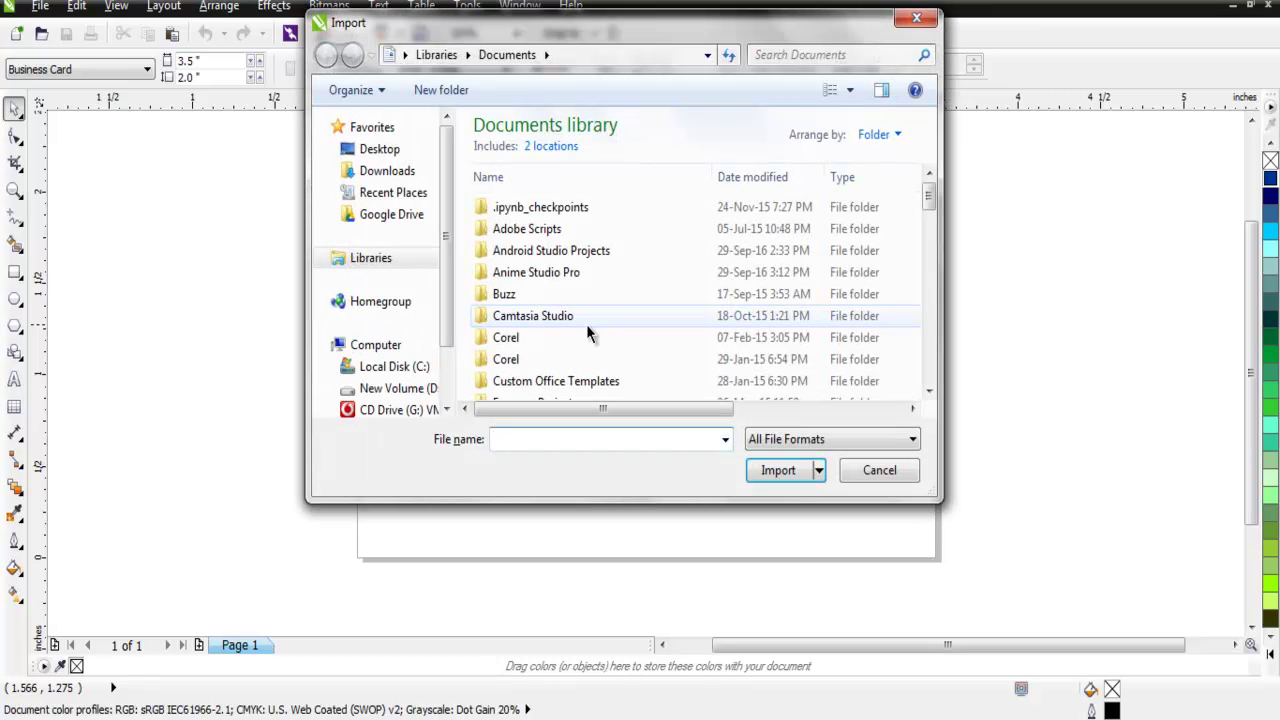
pyautogui.moveTo(547, 35); pyautogui.dragTo(433, 116)
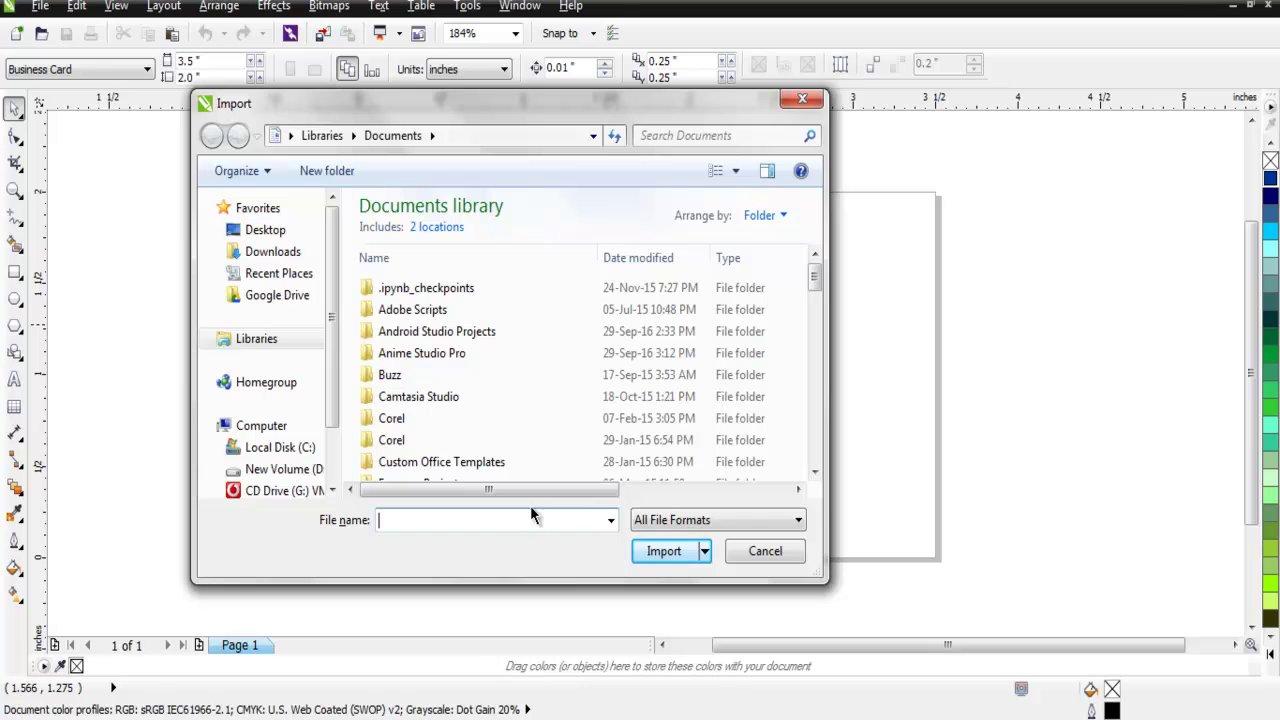
pyautogui.click(688, 526)
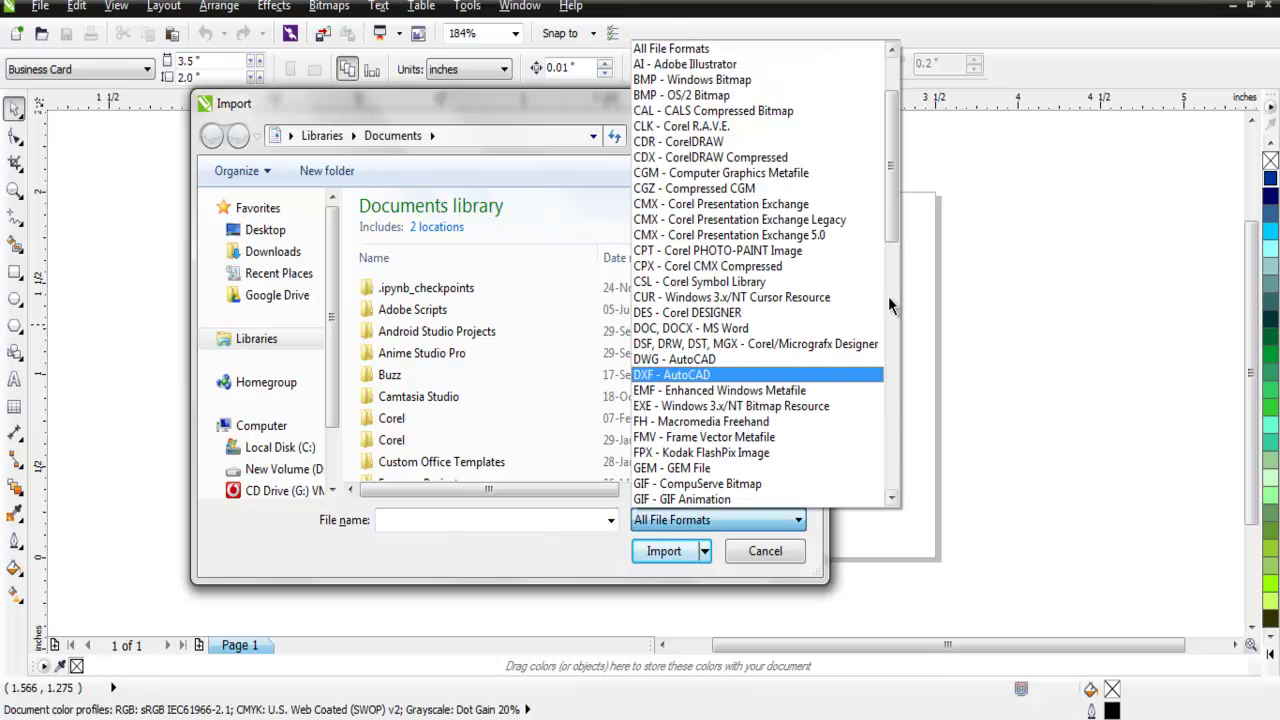
pyautogui.moveTo(888, 172)
pyautogui.mouseDown()
pyautogui.moveTo(888, 450)
pyautogui.moveTo(909, 246)
pyautogui.moveTo(752, 250)
pyautogui.mouseUp()
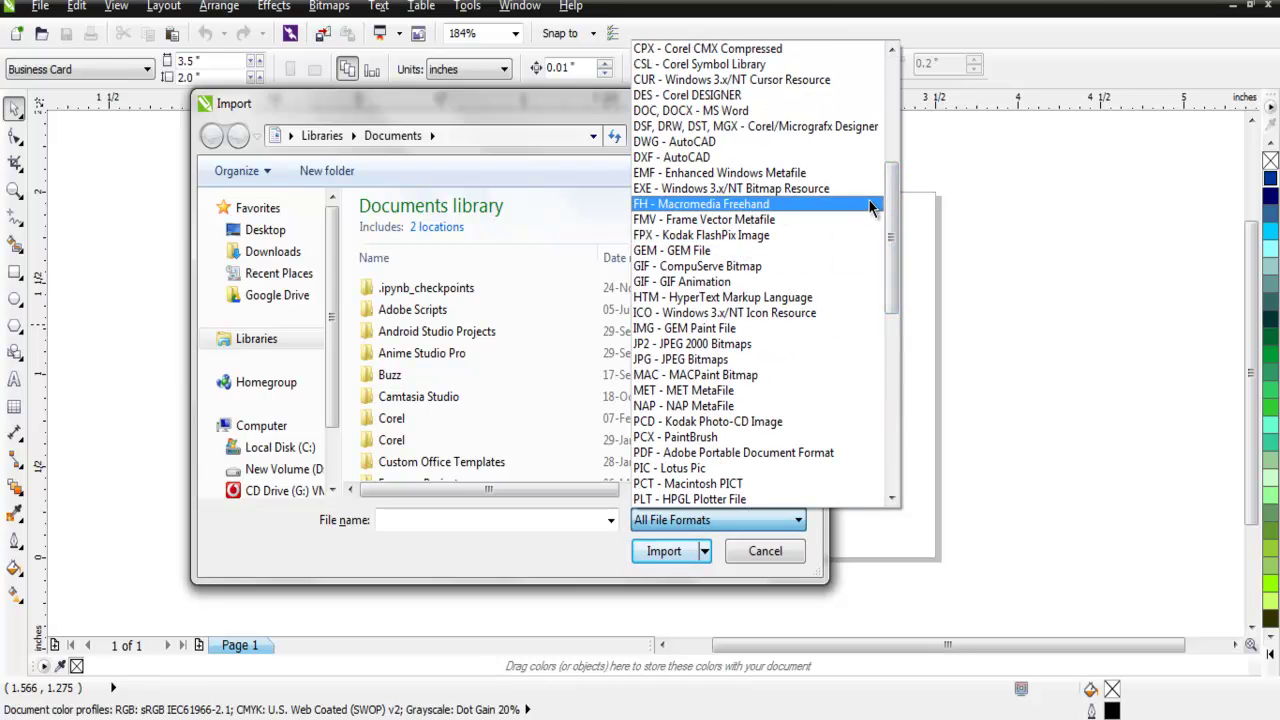
pyautogui.moveTo(897, 235); pyautogui.dragTo(899, 140)
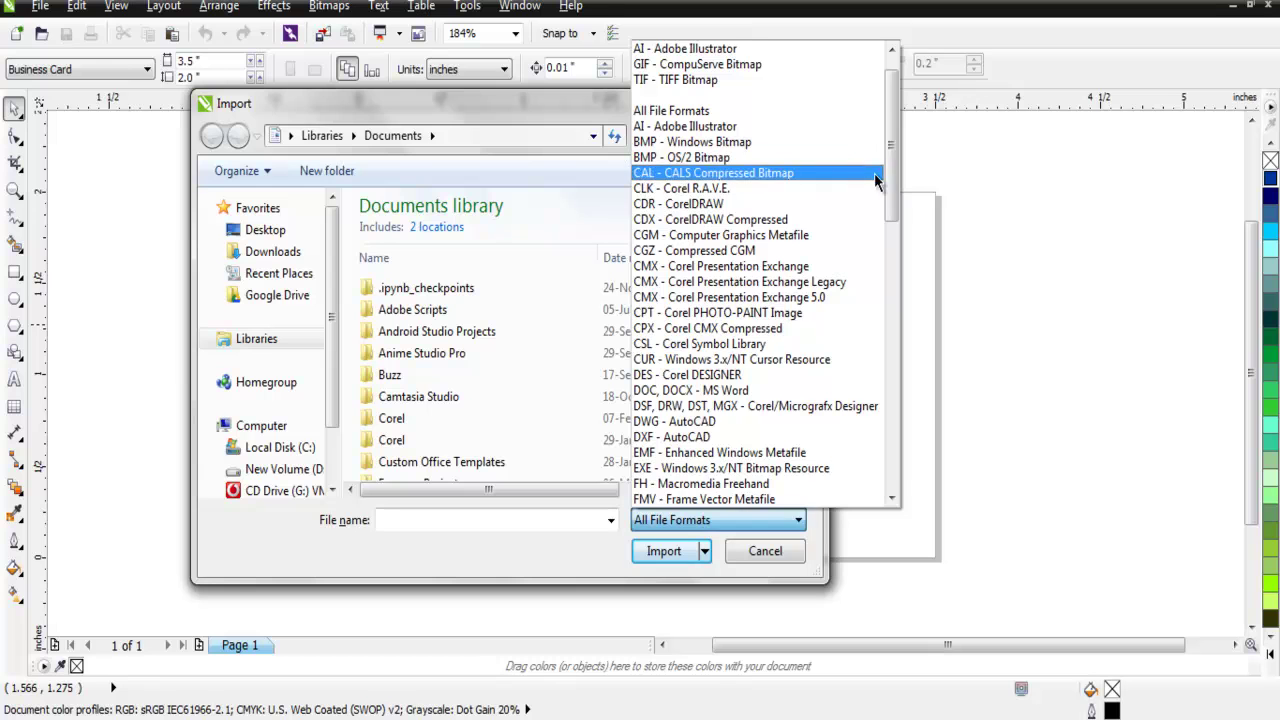
pyautogui.moveTo(891, 171); pyautogui.dragTo(897, 332)
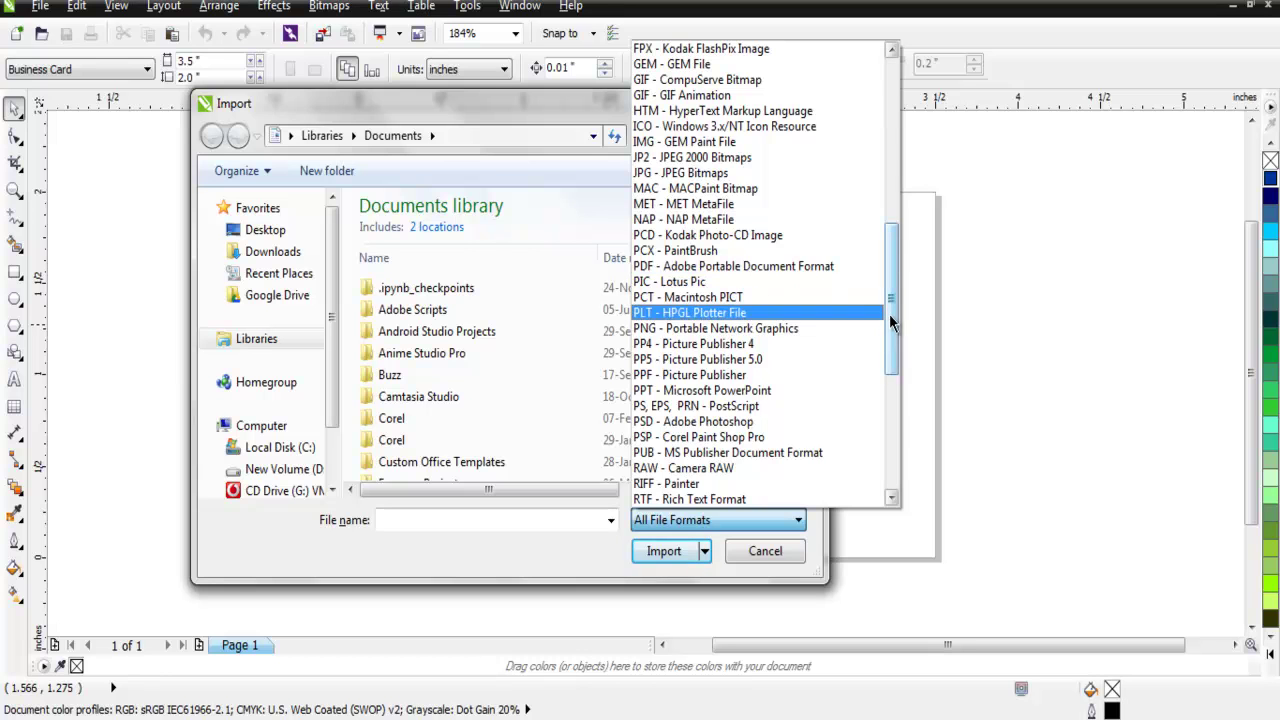
pyautogui.moveTo(889, 314); pyautogui.dragTo(892, 364)
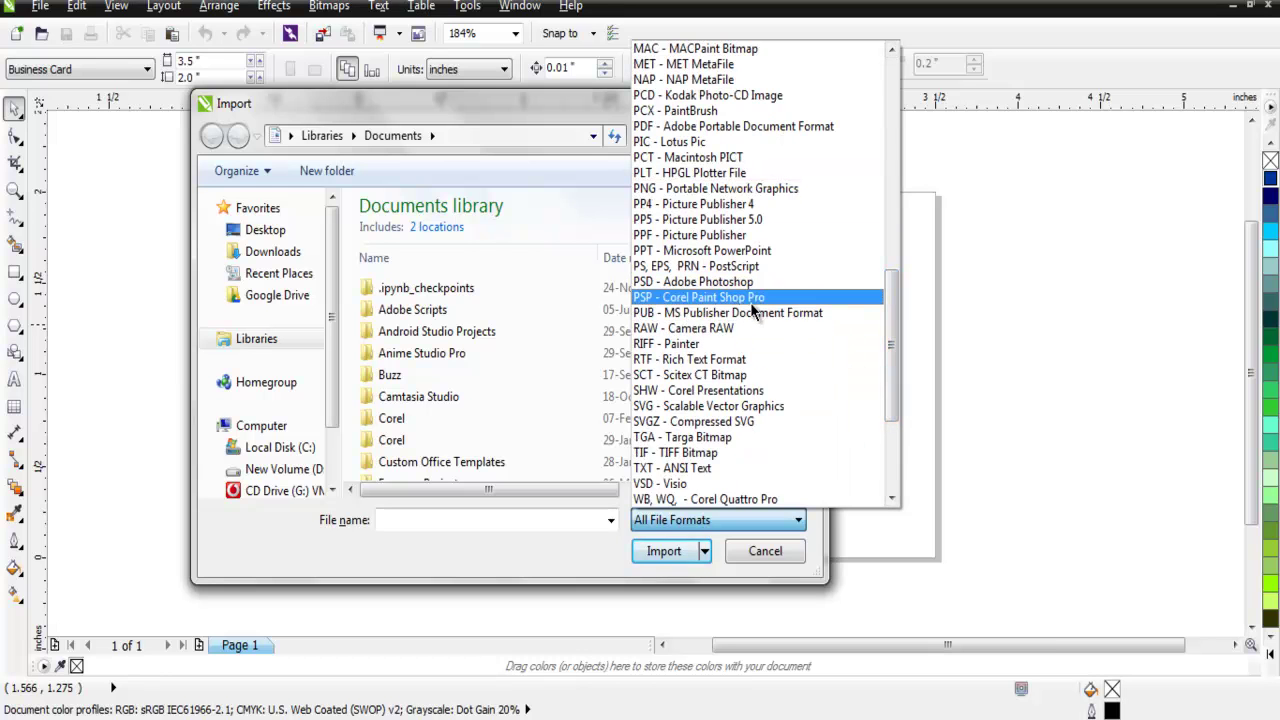
pyautogui.moveTo(891, 400); pyautogui.dragTo(897, 487)
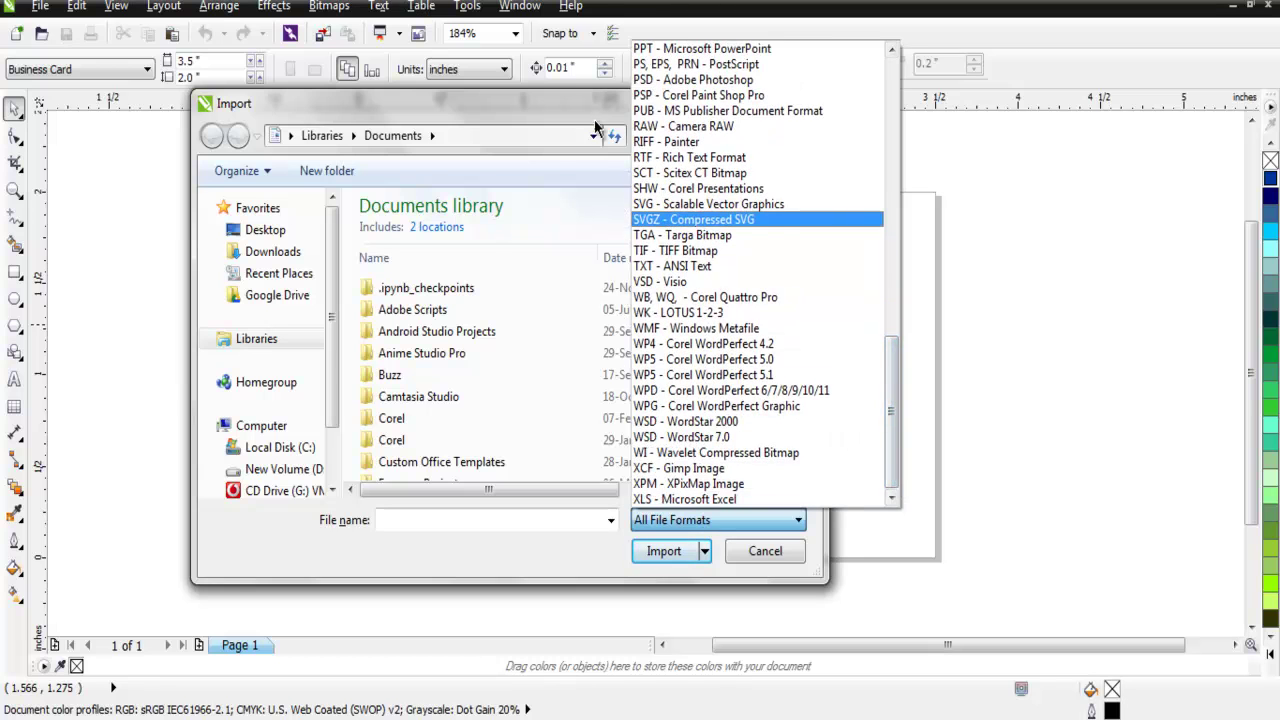
pyautogui.click(663, 91)
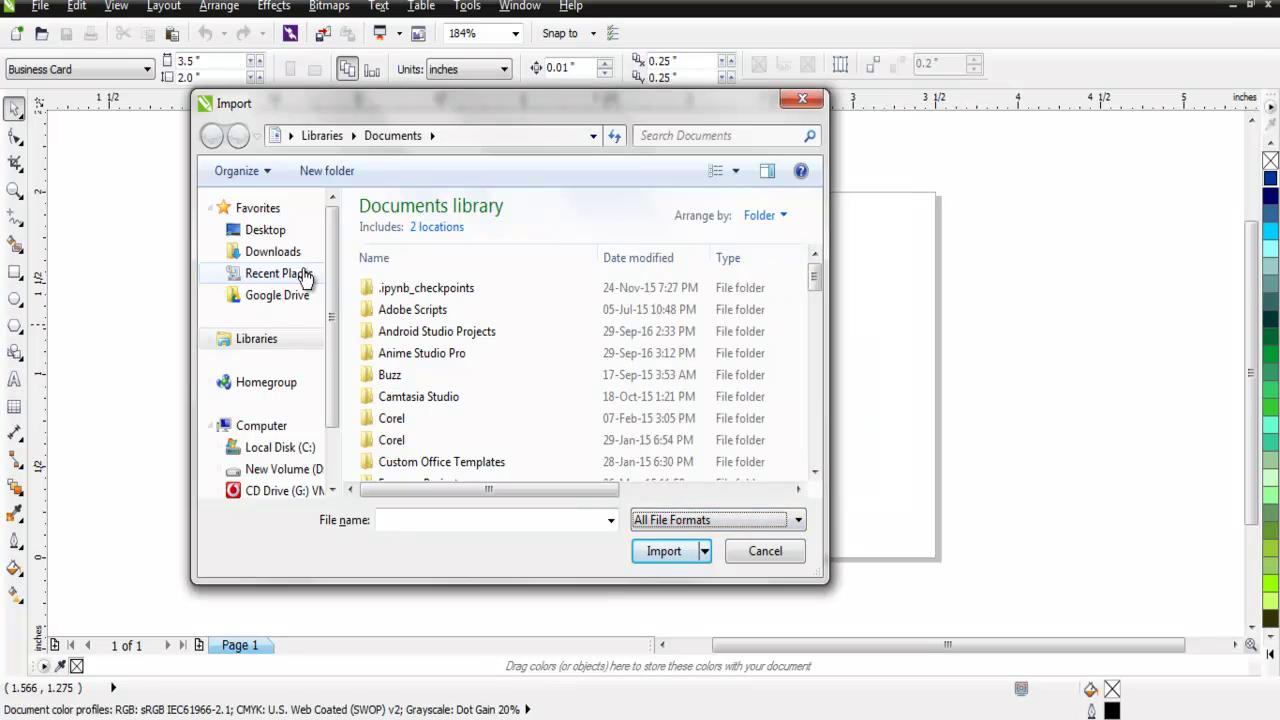
# - Import the budgie image from the Desktop, place it on the card, and scale it down
pyautogui.click(276, 236)
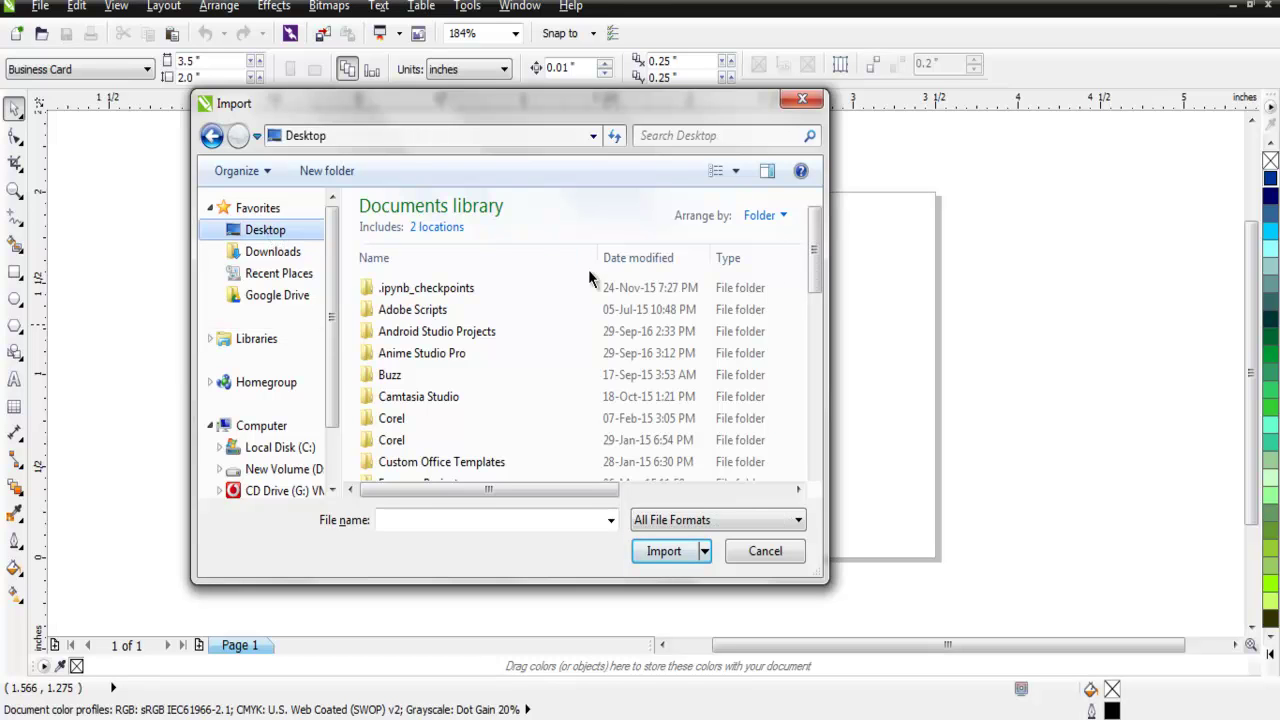
pyautogui.moveTo(816, 263); pyautogui.dragTo(797, 387)
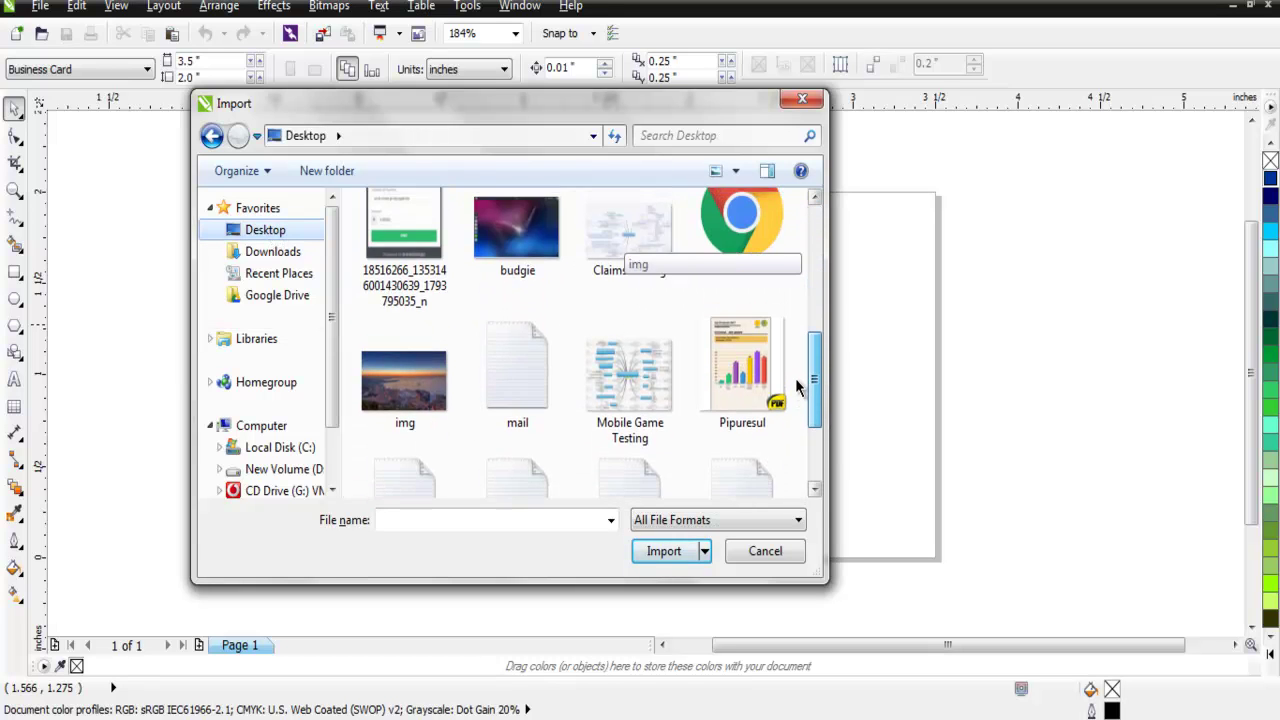
pyautogui.click(478, 224)
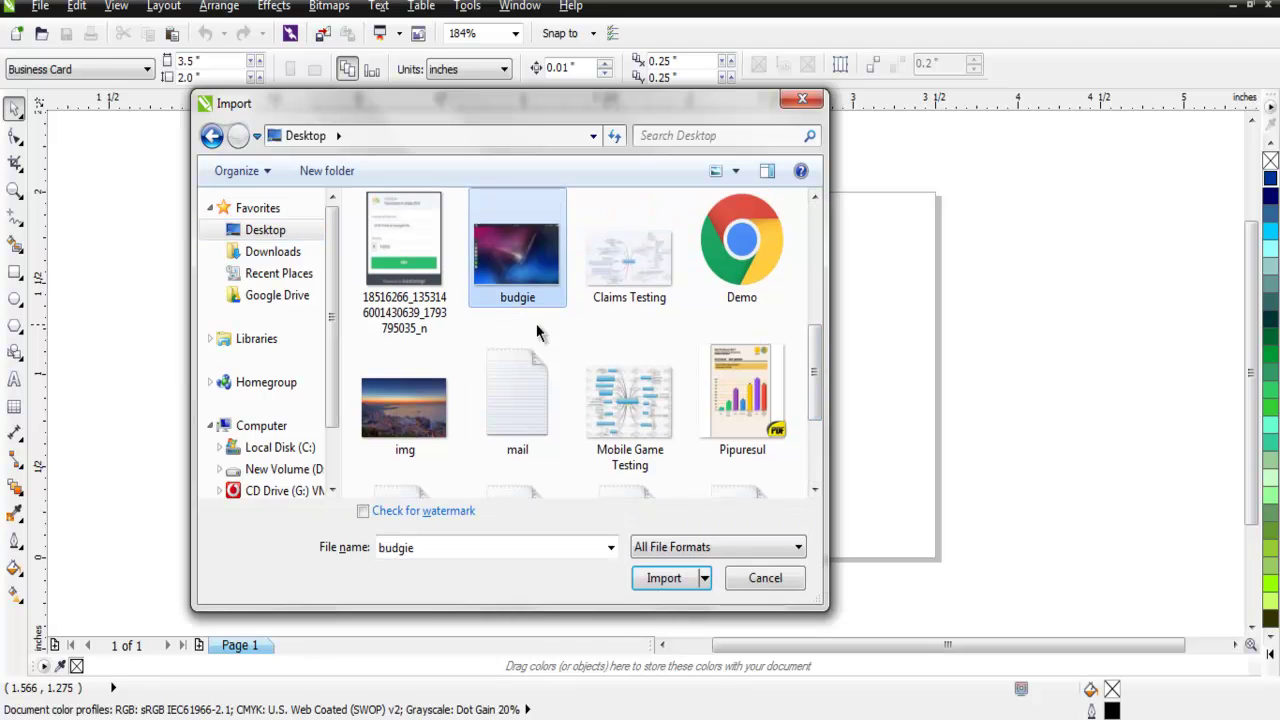
pyautogui.click(663, 578)
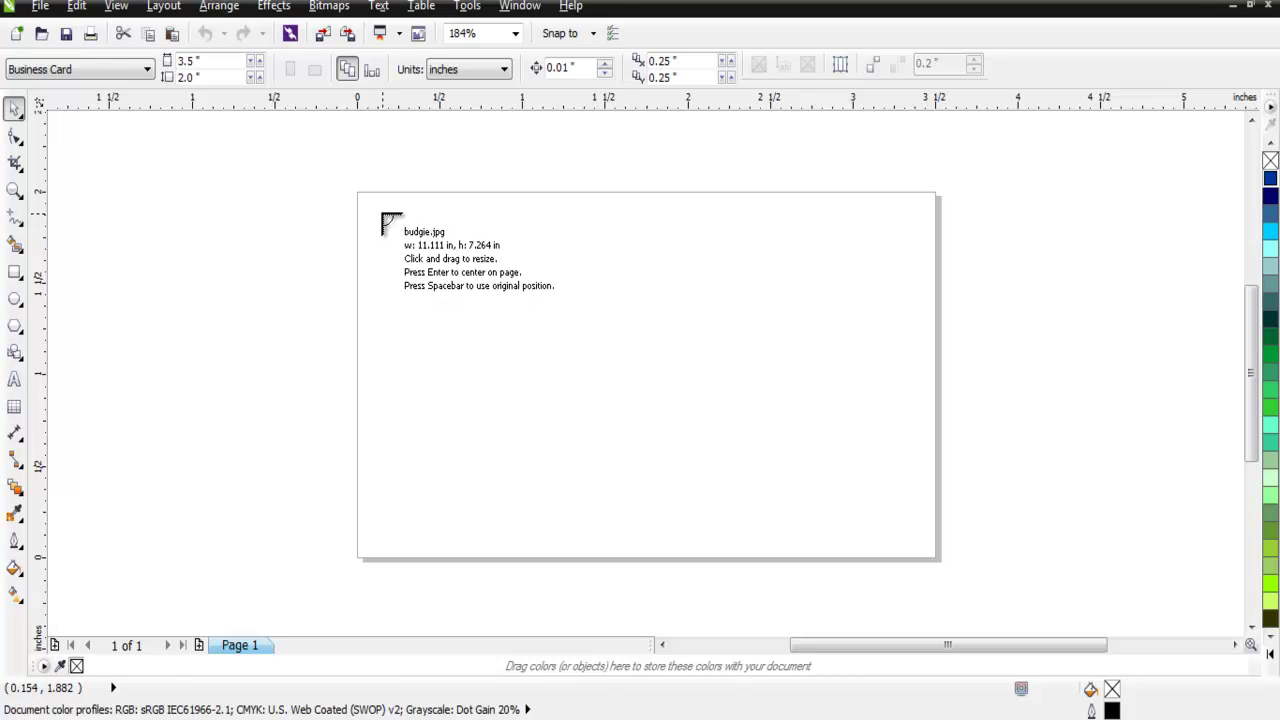
pyautogui.click(381, 209)
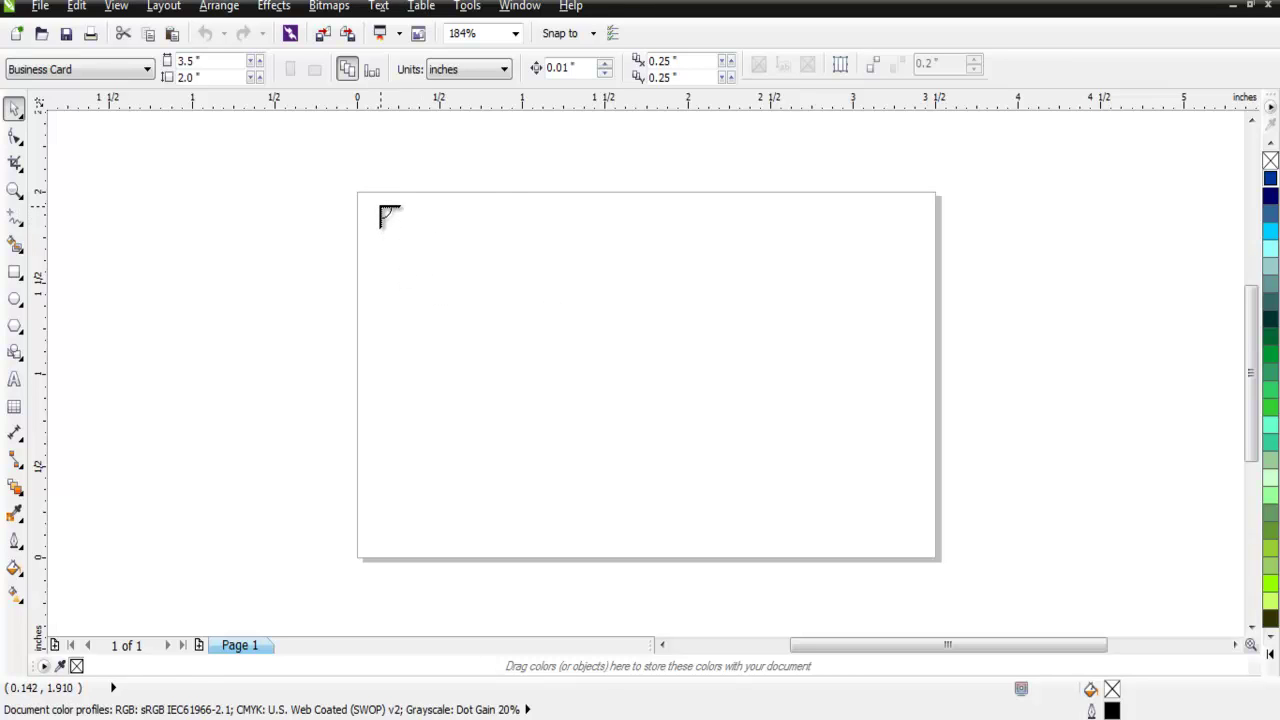
pyautogui.moveTo(385, 212); pyautogui.dragTo(885, 630)
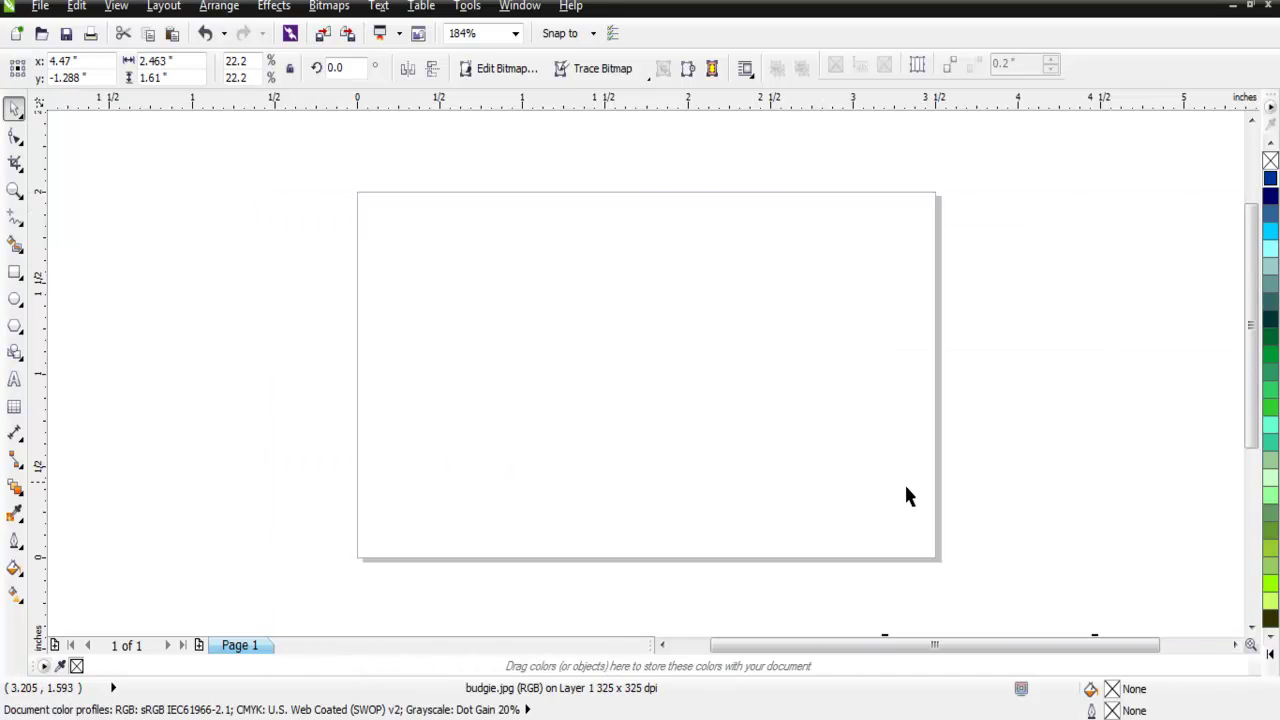
# - Move the budgie image onto the page, near its centre
pyautogui.moveTo(1250, 330); pyautogui.dragTo(1265, 575)
pyautogui.moveTo(1083, 402); pyautogui.dragTo(1071, 398)
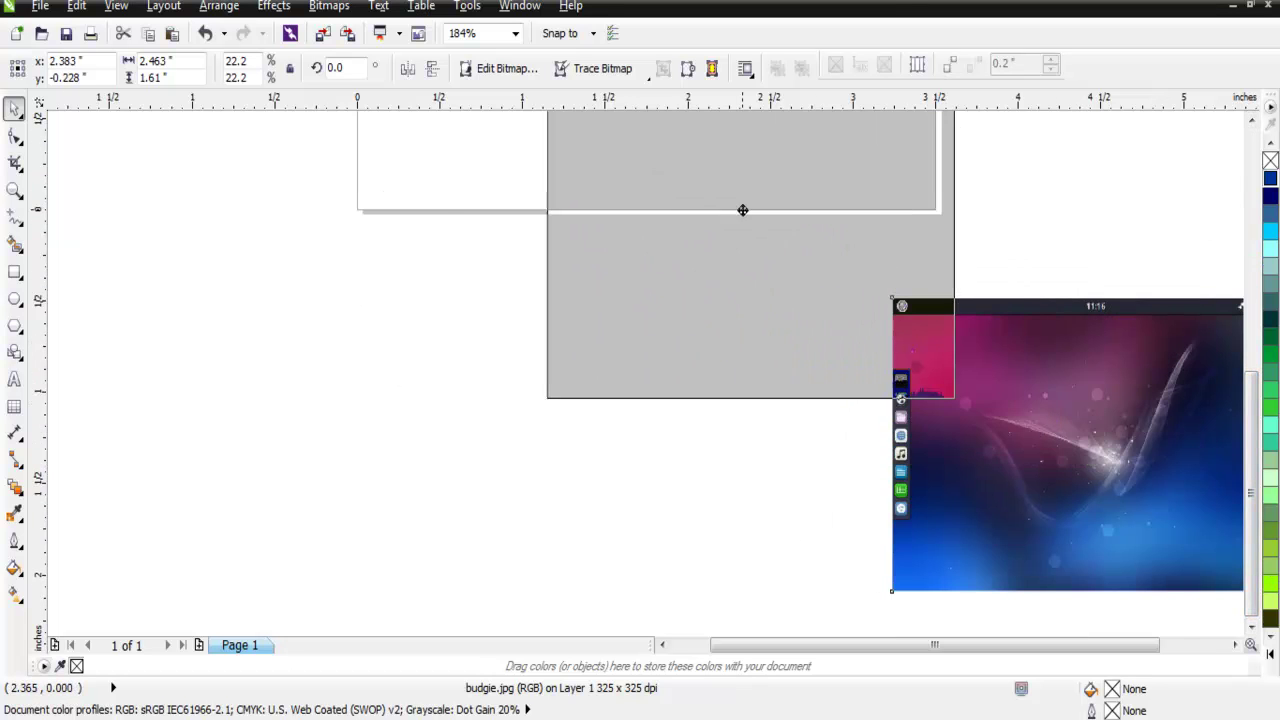
pyautogui.moveTo(742, 210); pyautogui.dragTo(742, 210)
pyautogui.moveTo(1249, 449); pyautogui.dragTo(1249, 374)
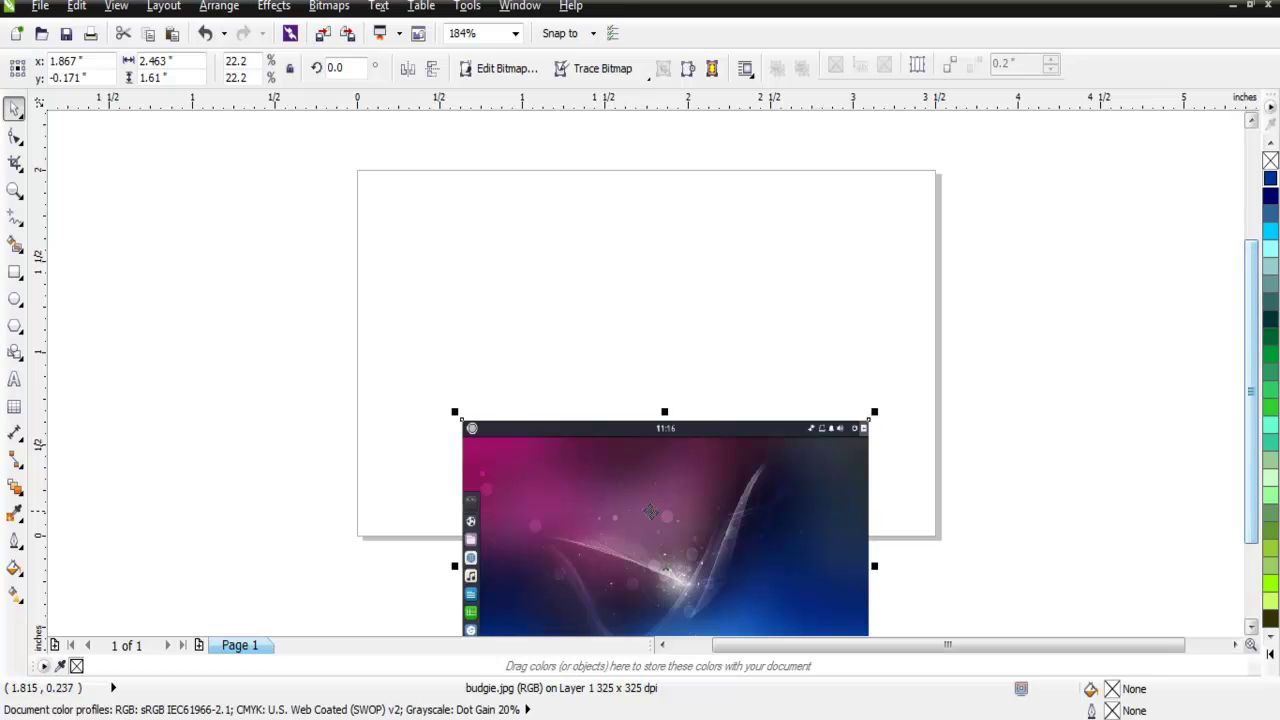
pyautogui.moveTo(650, 512); pyautogui.dragTo(583, 289)
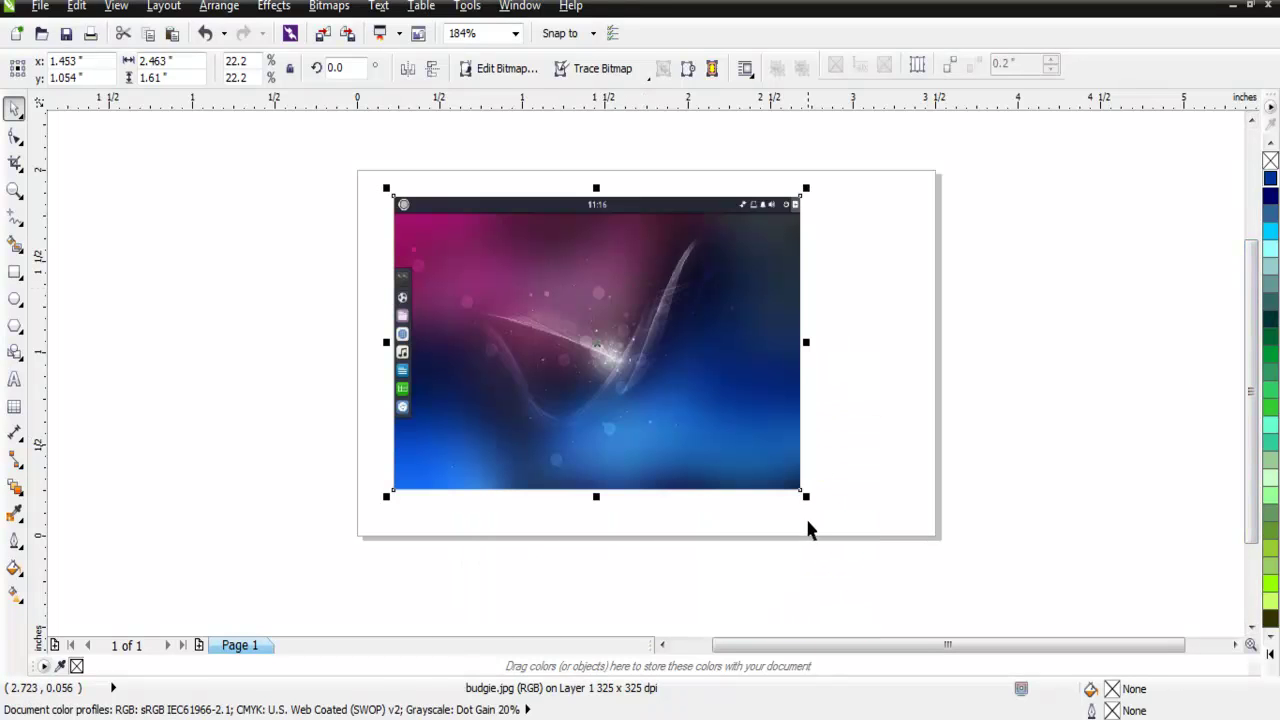
# - Stretch the image out to the page's left, right, top and bottom edges, then deselect it
pyautogui.moveTo(806, 494); pyautogui.dragTo(920, 518)
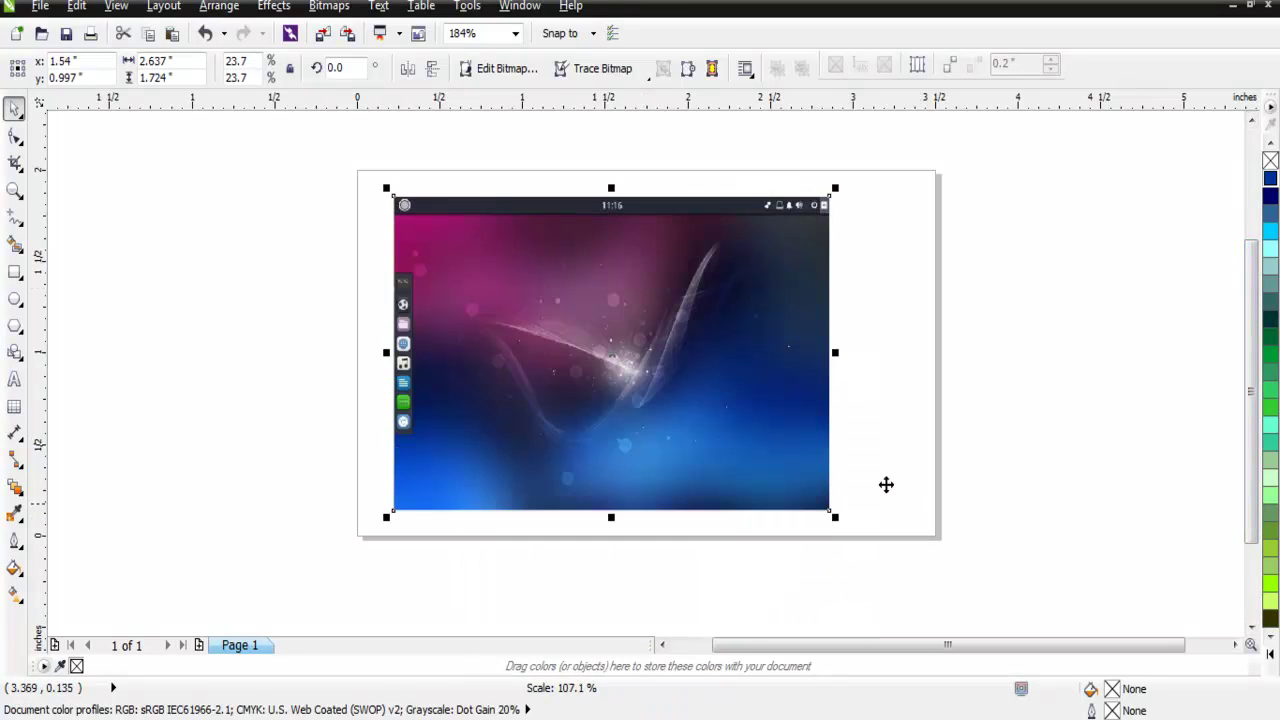
pyautogui.moveTo(835, 352); pyautogui.dragTo(921, 352)
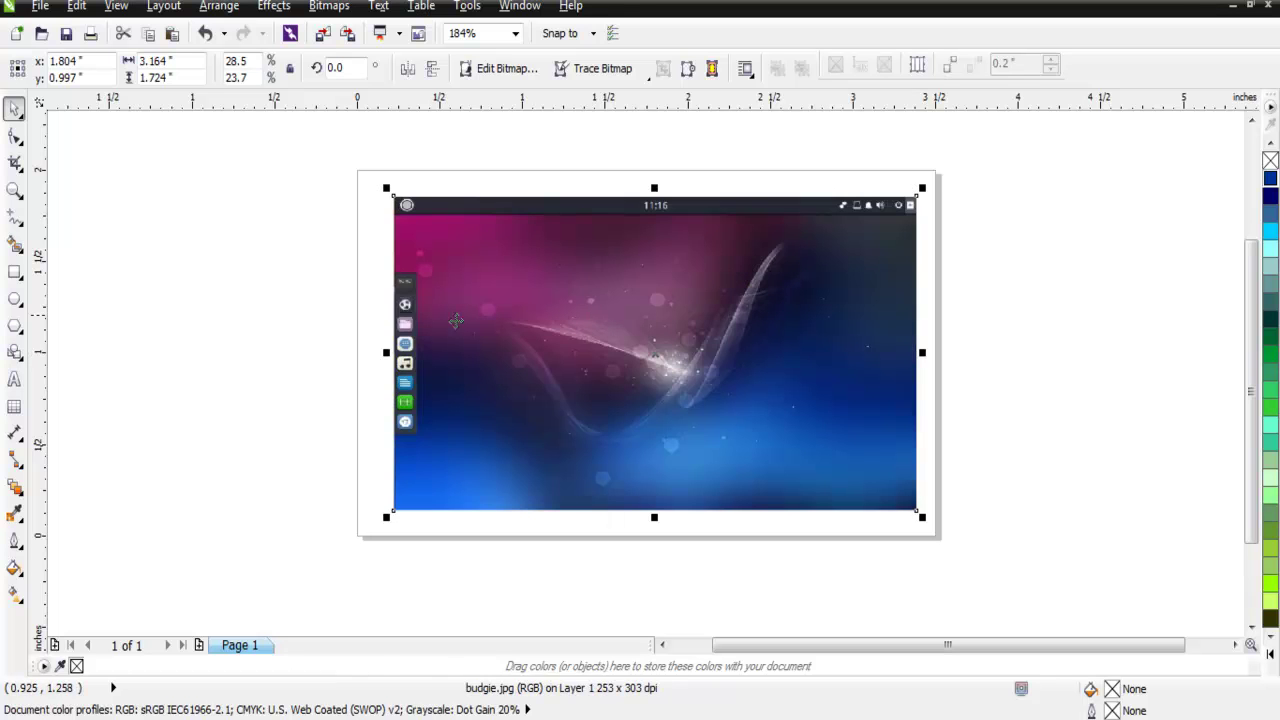
pyautogui.moveTo(385, 352); pyautogui.dragTo(363, 352)
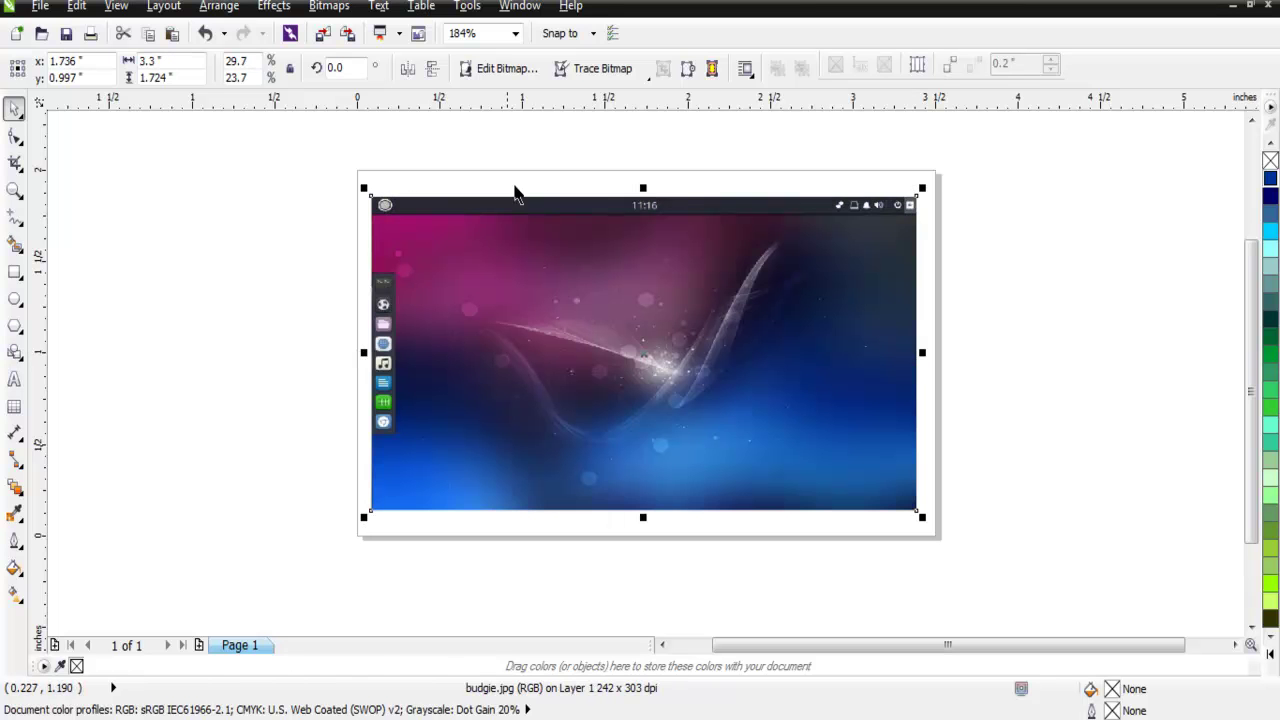
pyautogui.moveTo(643, 188); pyautogui.dragTo(643, 171)
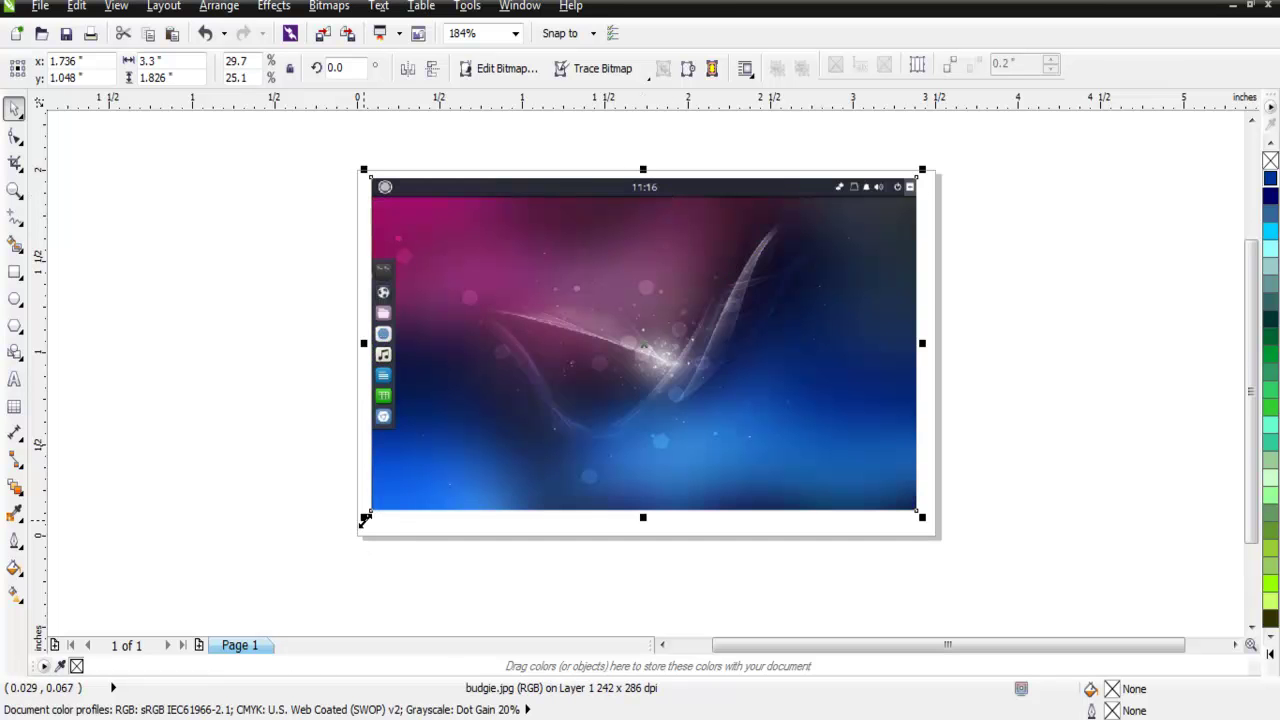
pyautogui.moveTo(364, 519); pyautogui.dragTo(358, 540)
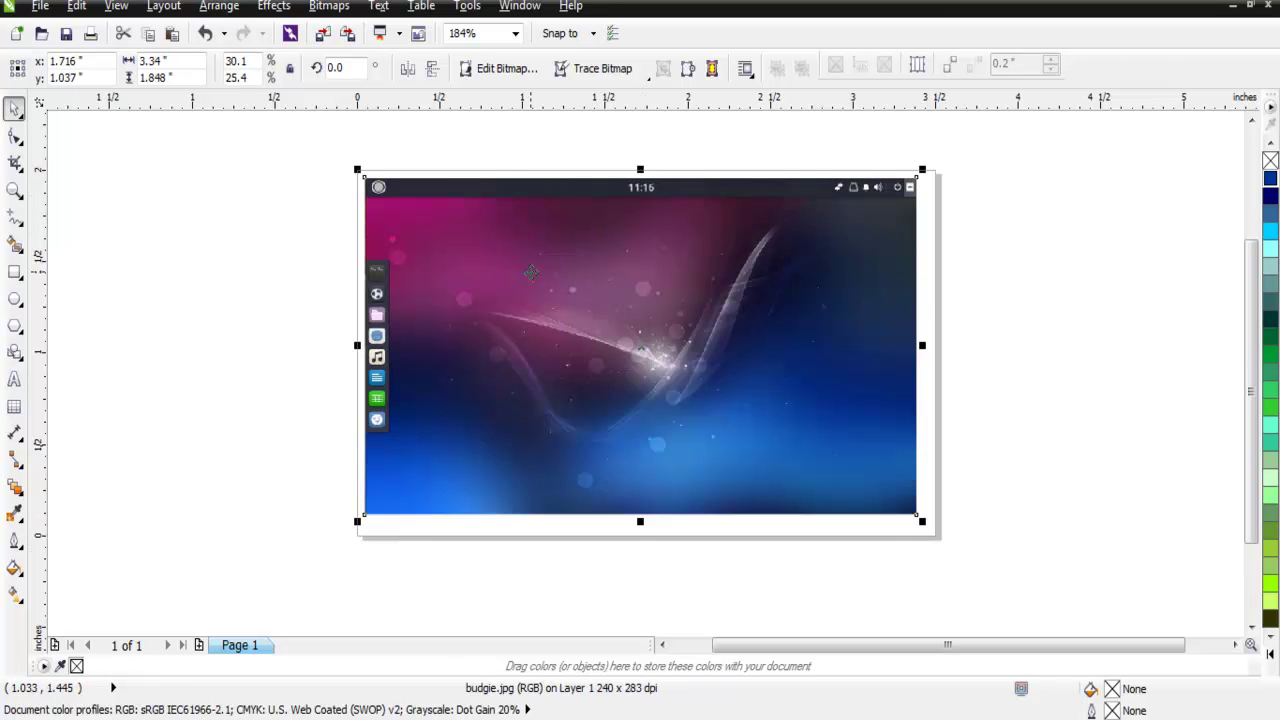
pyautogui.moveTo(531, 272); pyautogui.dragTo(530, 273)
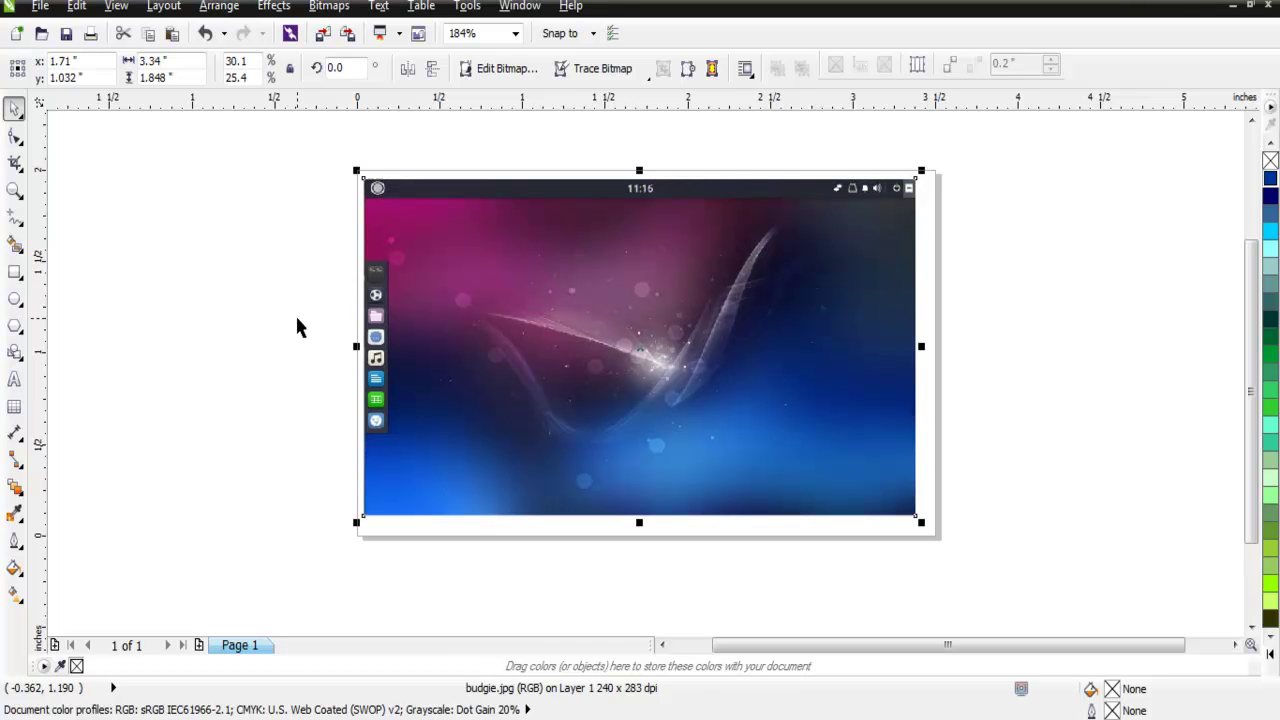
pyautogui.click(287, 322)
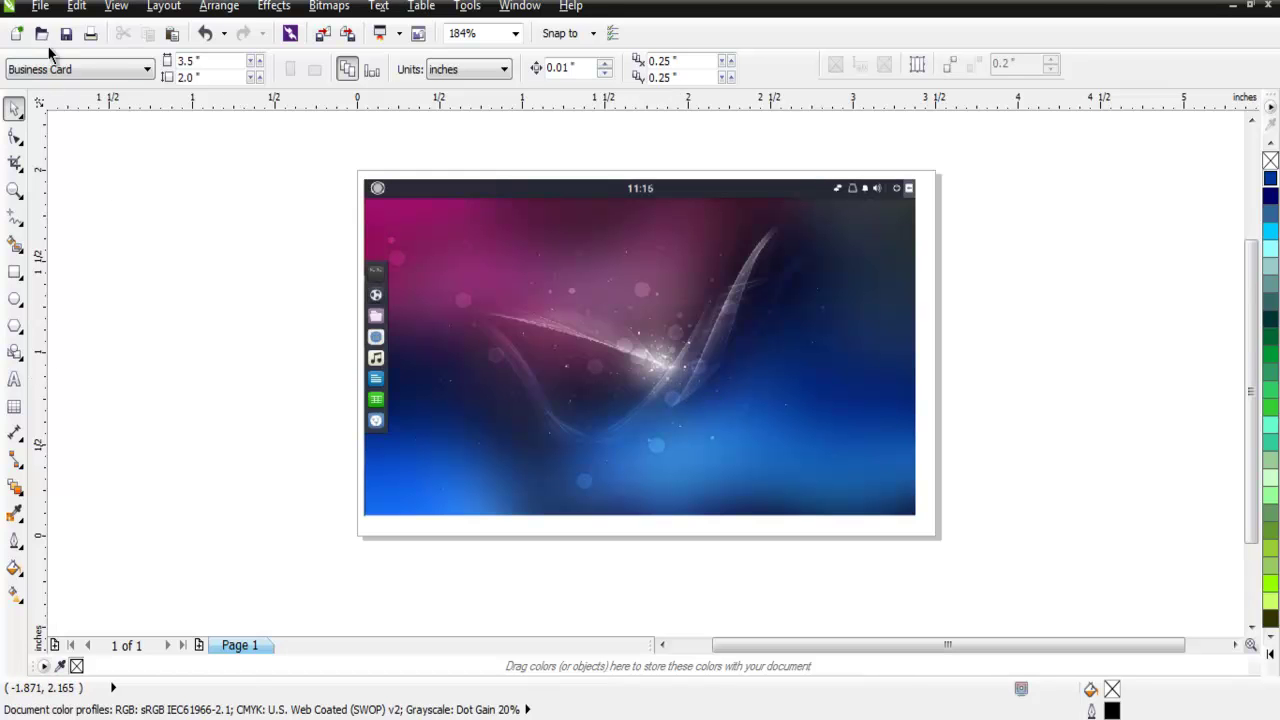
# - Open the File menu
pyautogui.click(38, 8)
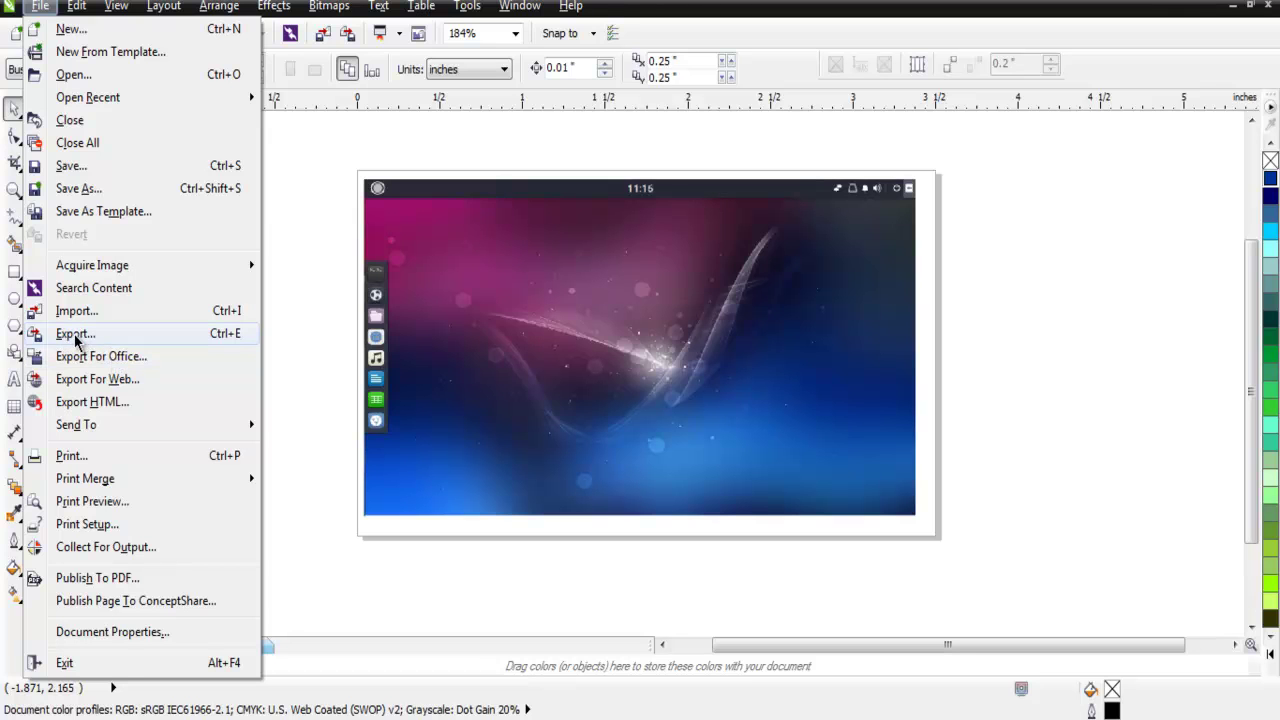
pyautogui.click(124, 362)
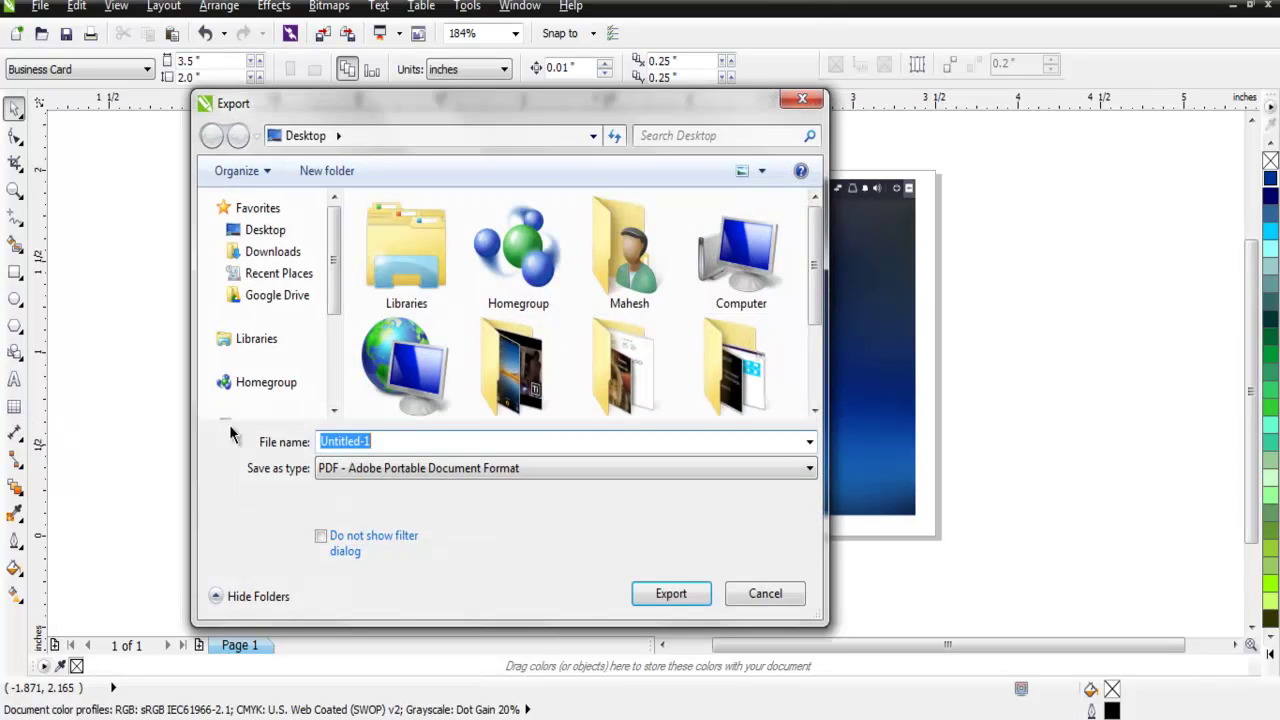
pyautogui.click(417, 470)
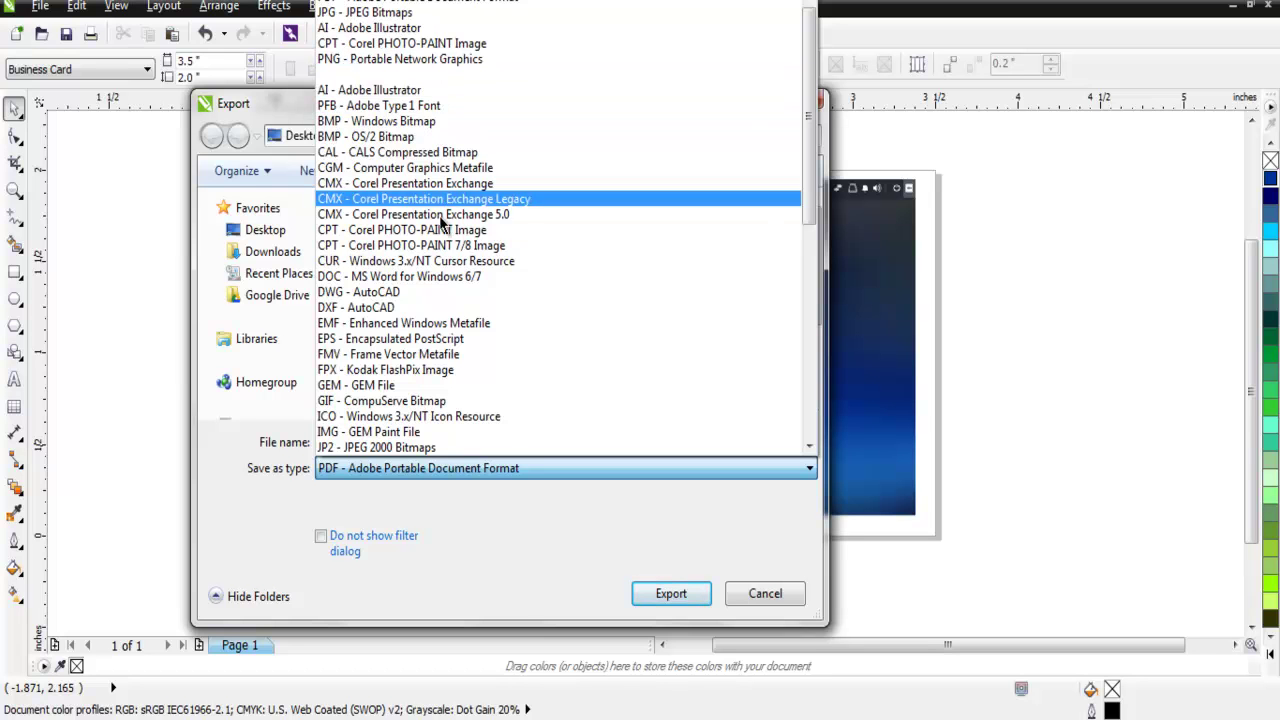
pyautogui.scroll(-3, 426, 234)
pyautogui.scroll(-2, 426, 234)
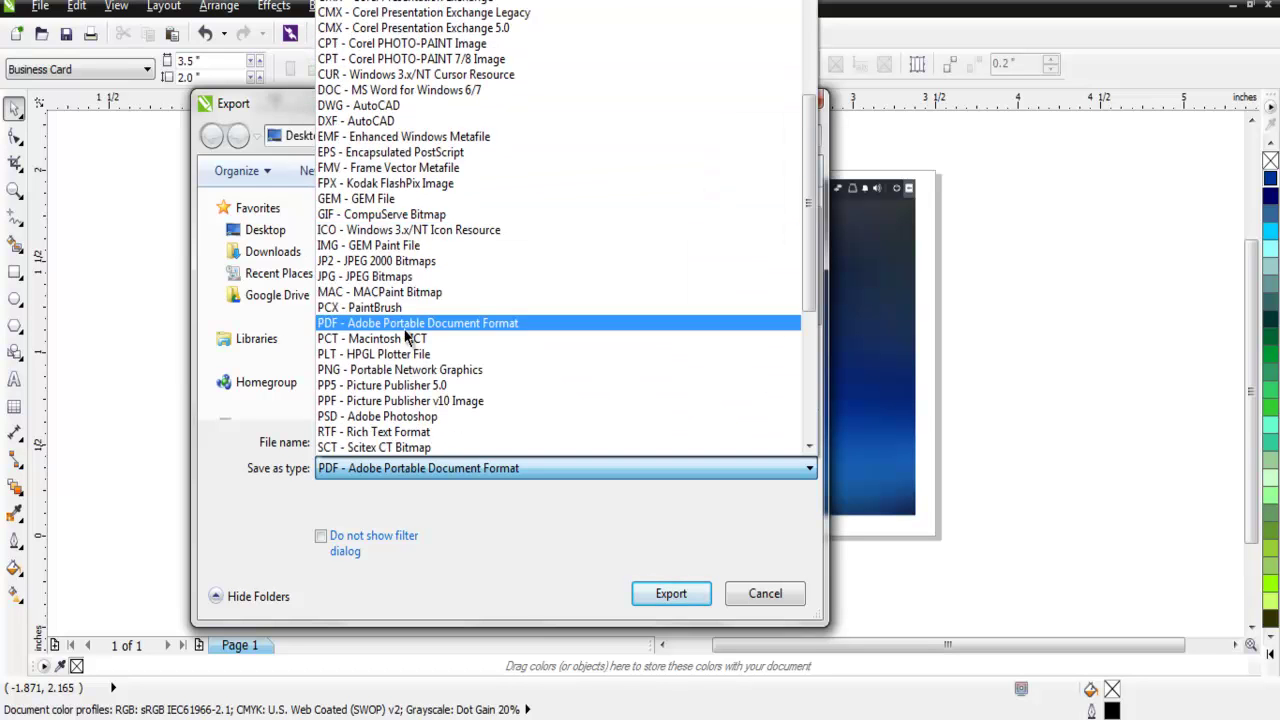
pyautogui.scroll(-5, 460, 240)
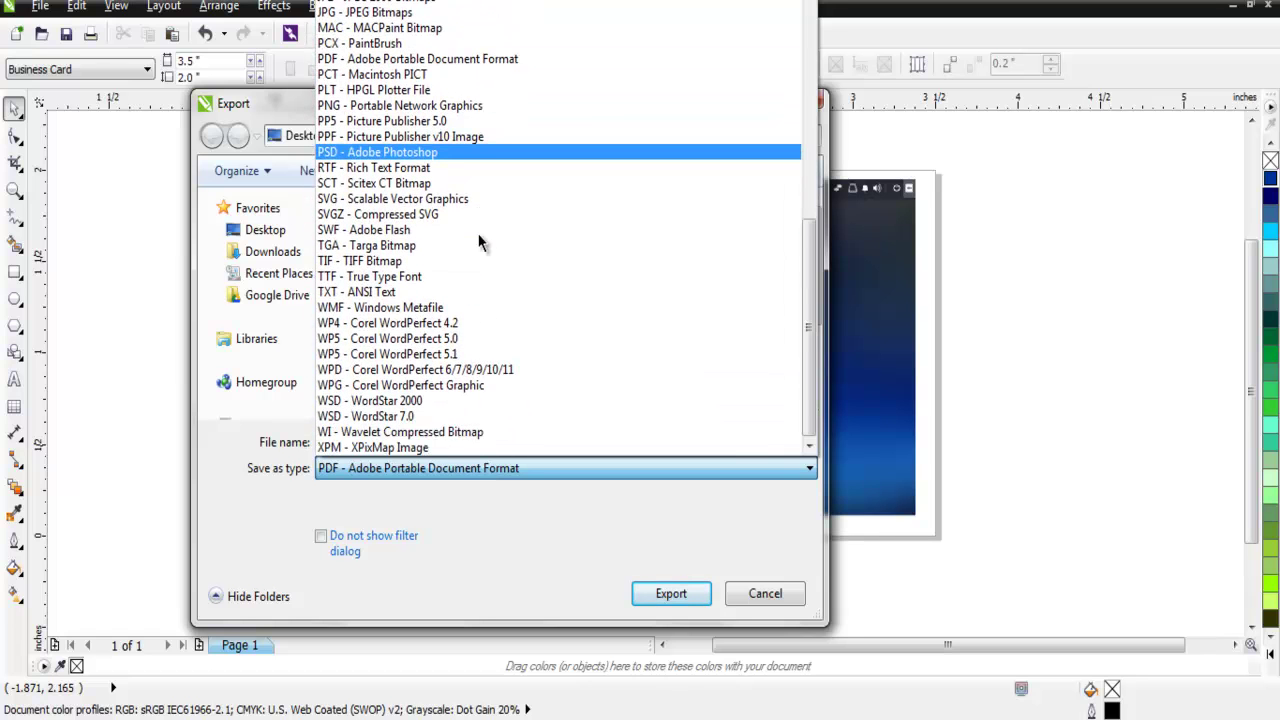
pyautogui.scroll(9, 478, 242)
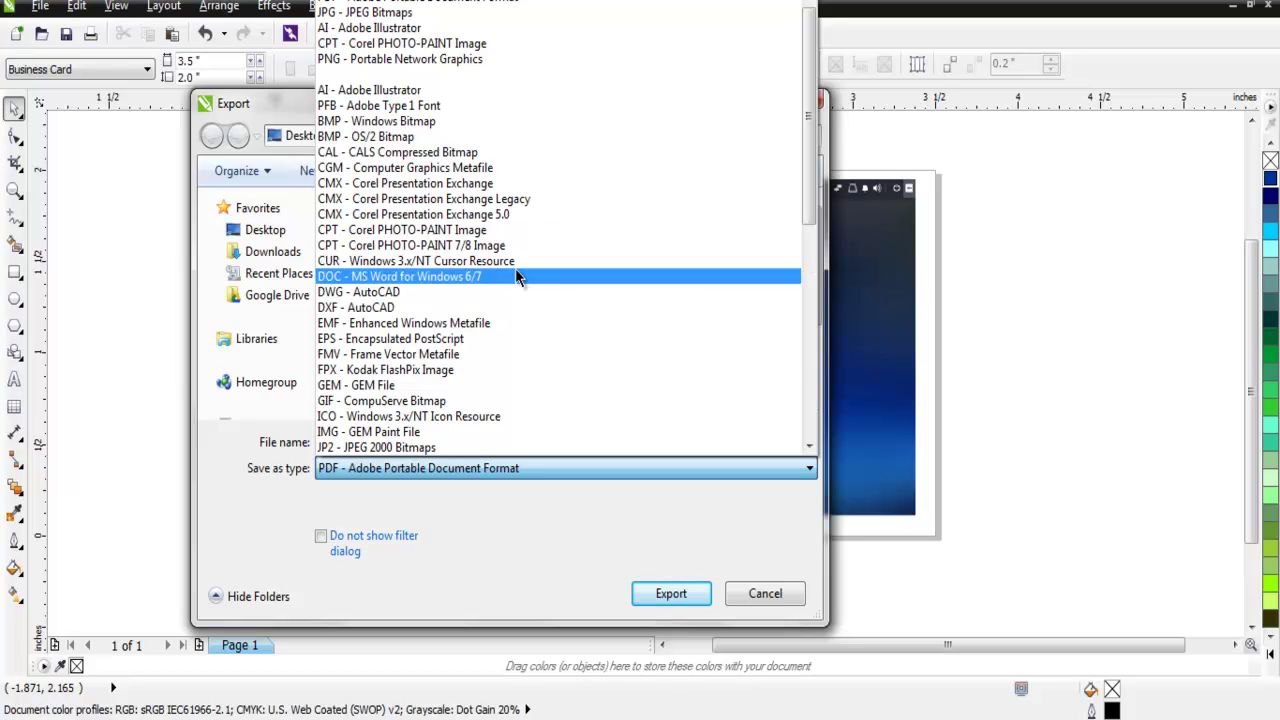
pyautogui.click(757, 596)
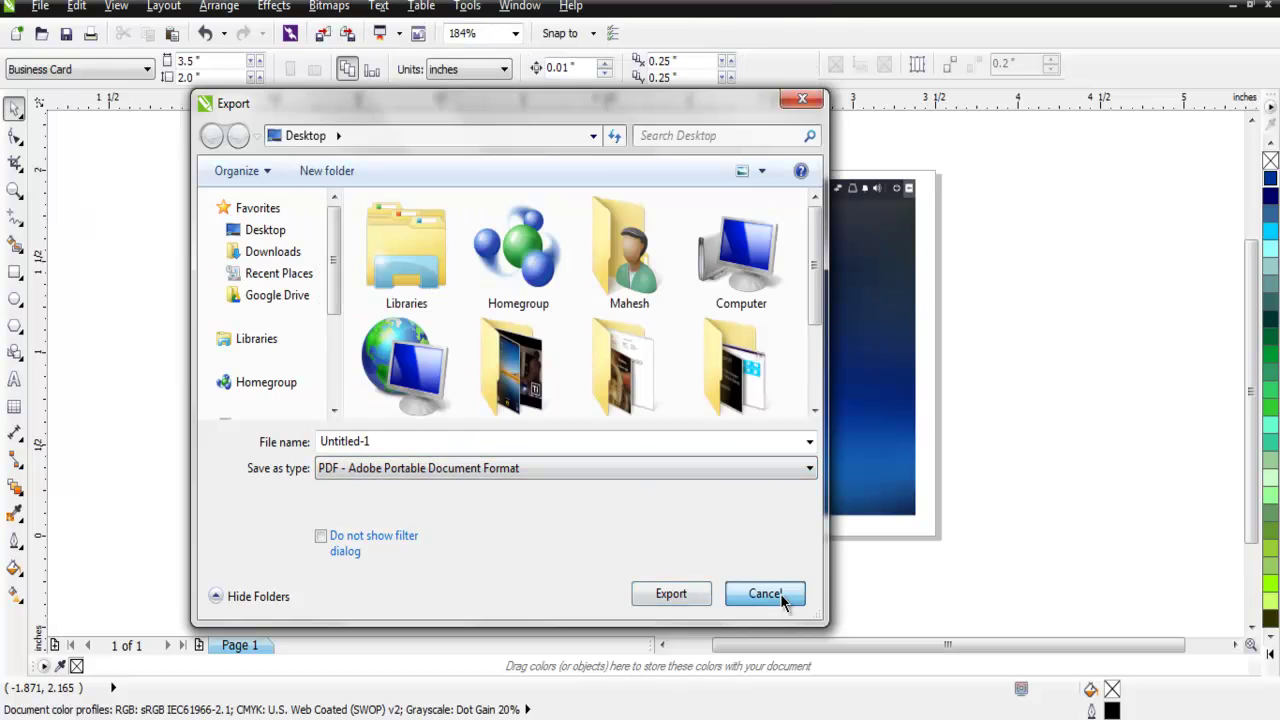
pyautogui.click(767, 594)
pyautogui.click(38, 7)
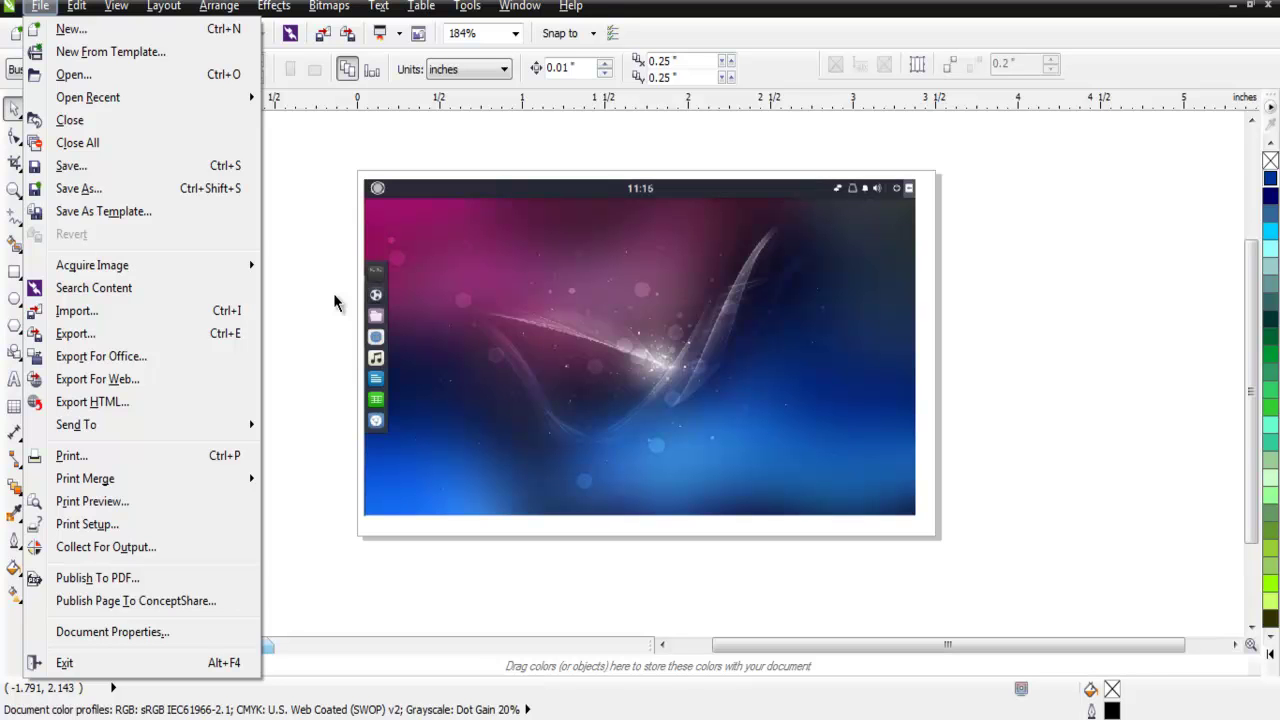
# - Close the File menu and move the image back over the business-card page
pyautogui.click(437, 303)
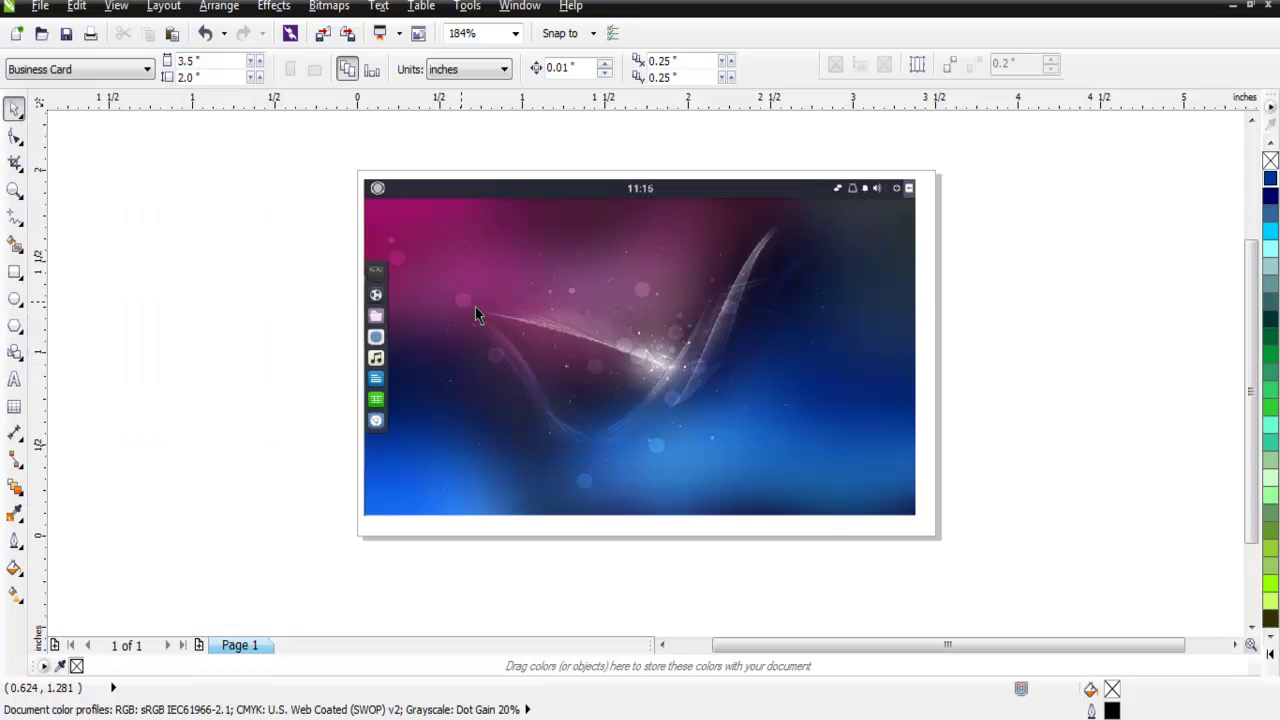
pyautogui.moveTo(567, 335); pyautogui.dragTo(469, 343)
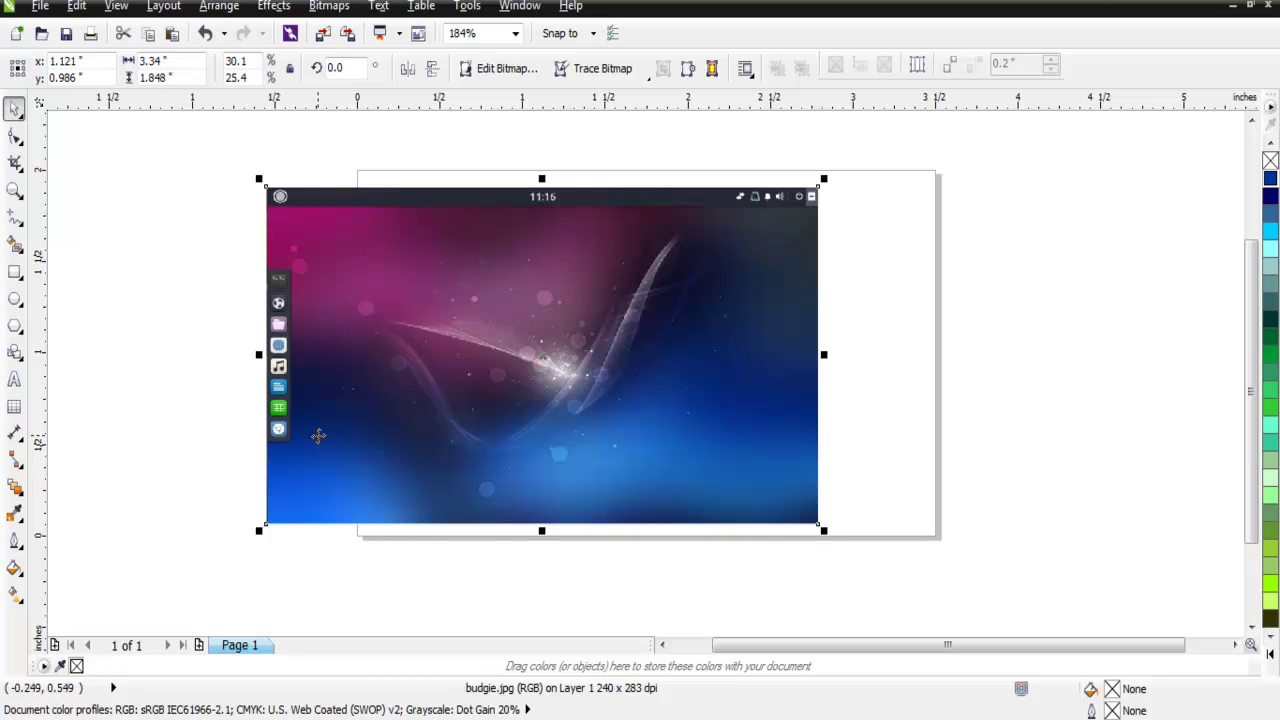
pyautogui.moveTo(399, 390); pyautogui.dragTo(498, 371)
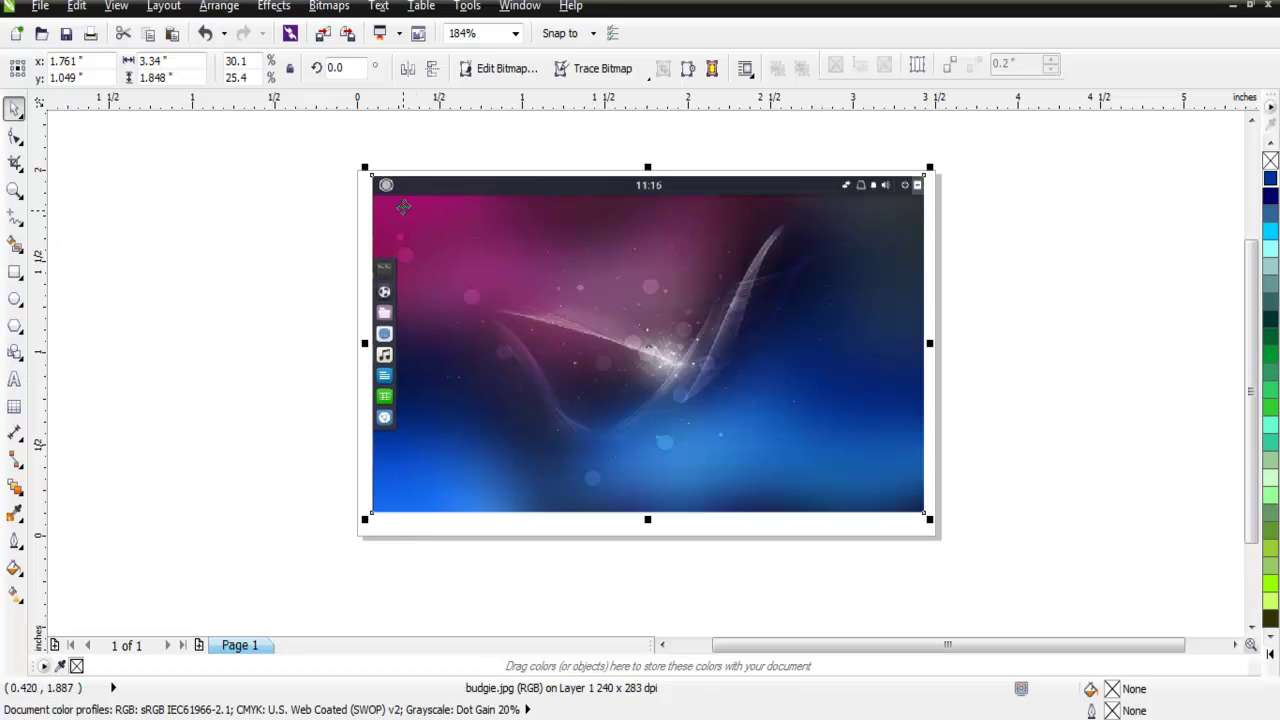
pyautogui.moveTo(452, 234); pyautogui.dragTo(441, 232)
# - Toggle the image's rotate handles, reselect it, and reopen the File menu
pyautogui.click(429, 190)
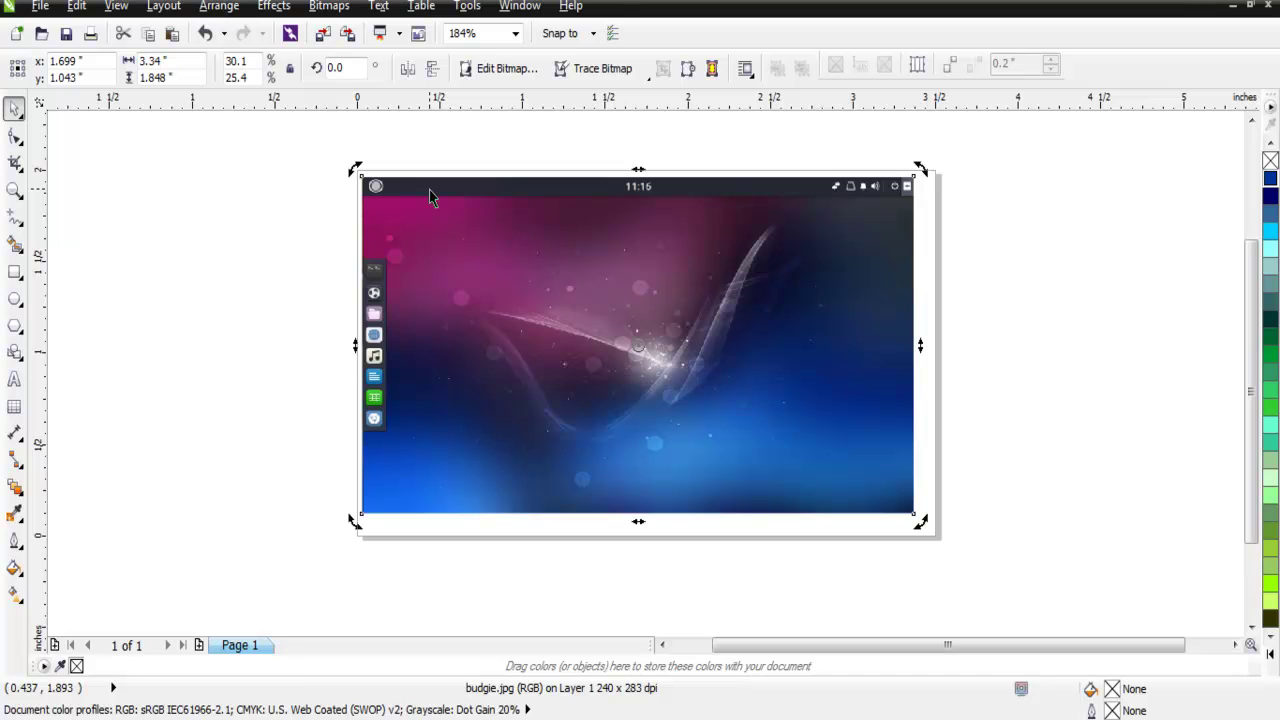
pyautogui.click(275, 244)
pyautogui.click(590, 281)
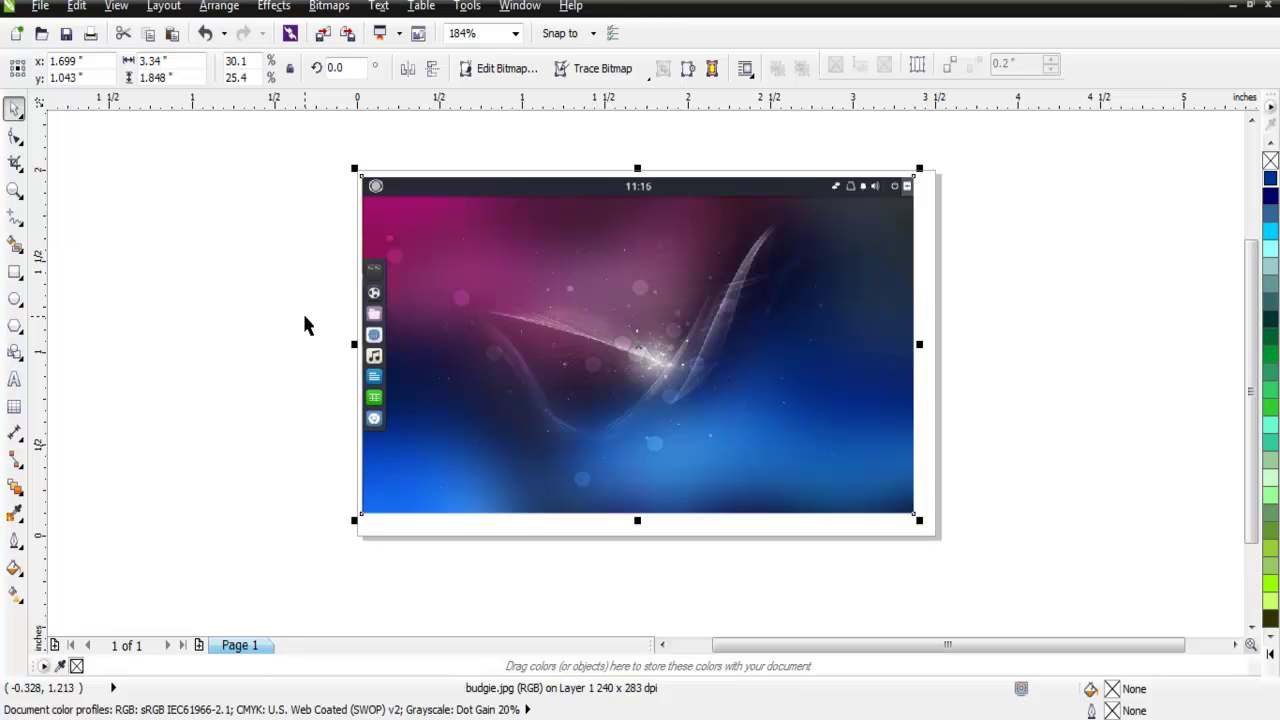
pyautogui.click(40, 6)
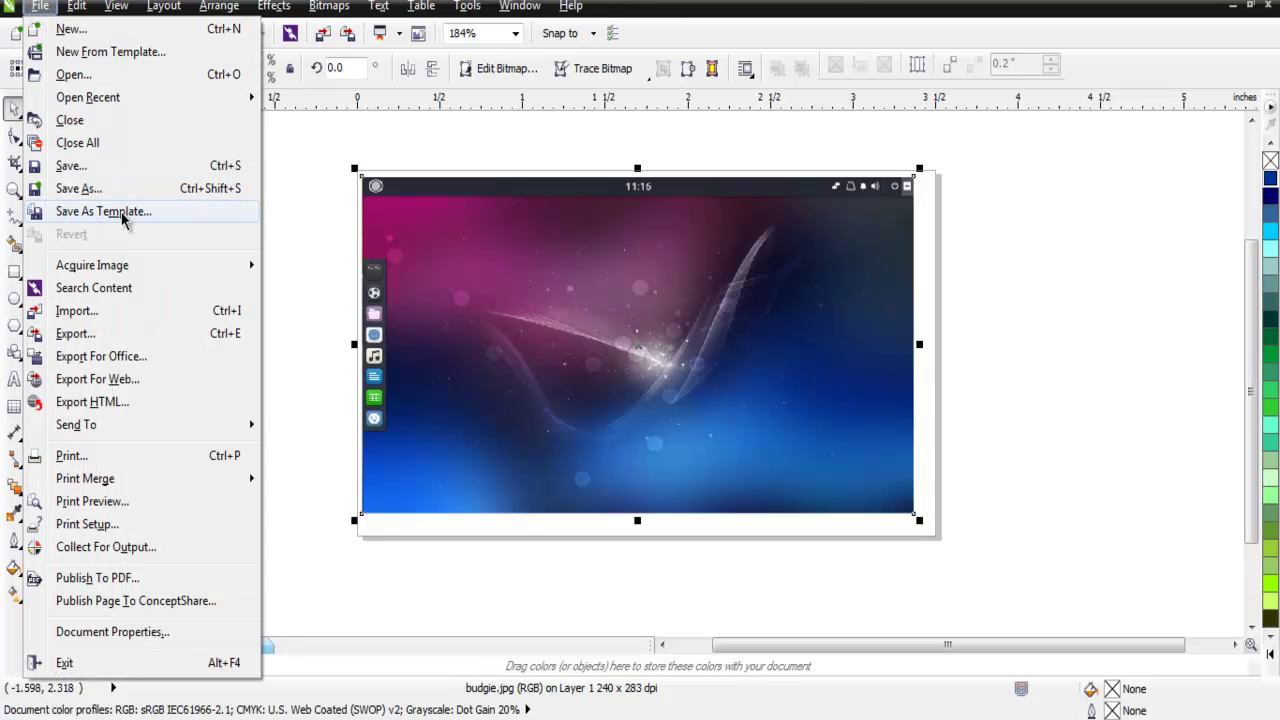
pyautogui.click(100, 190)
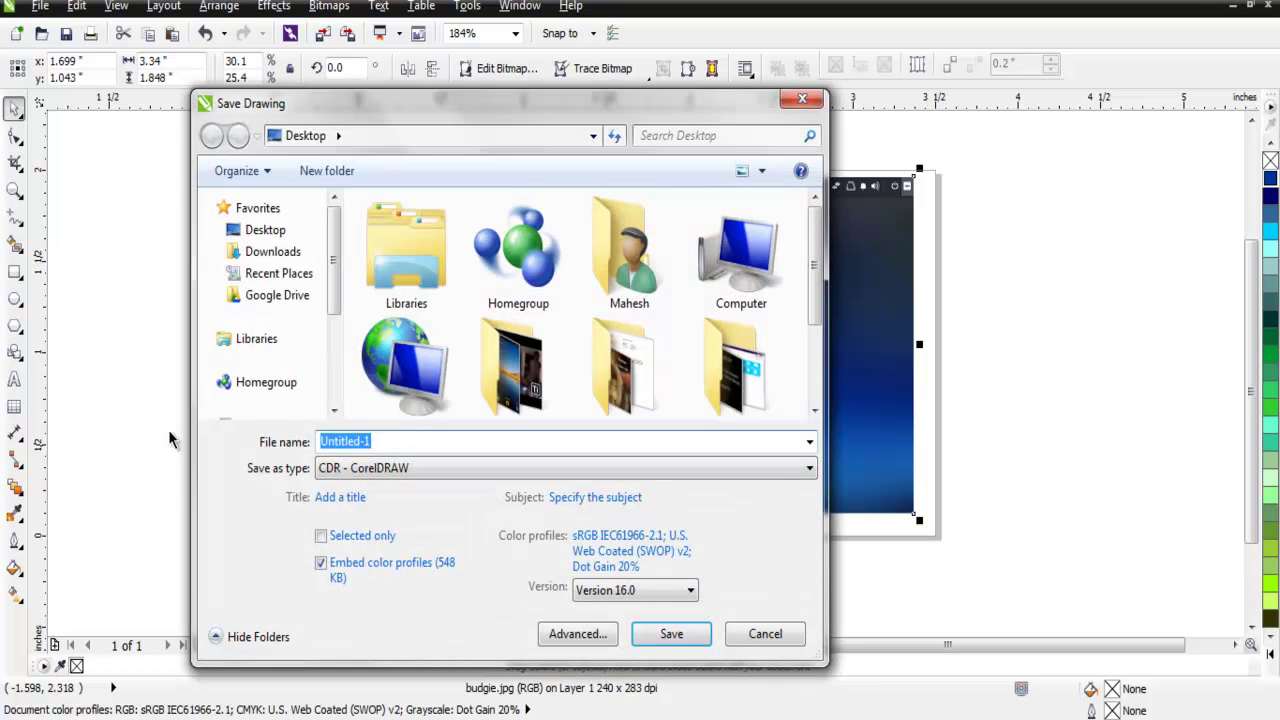
pyautogui.click(400, 478)
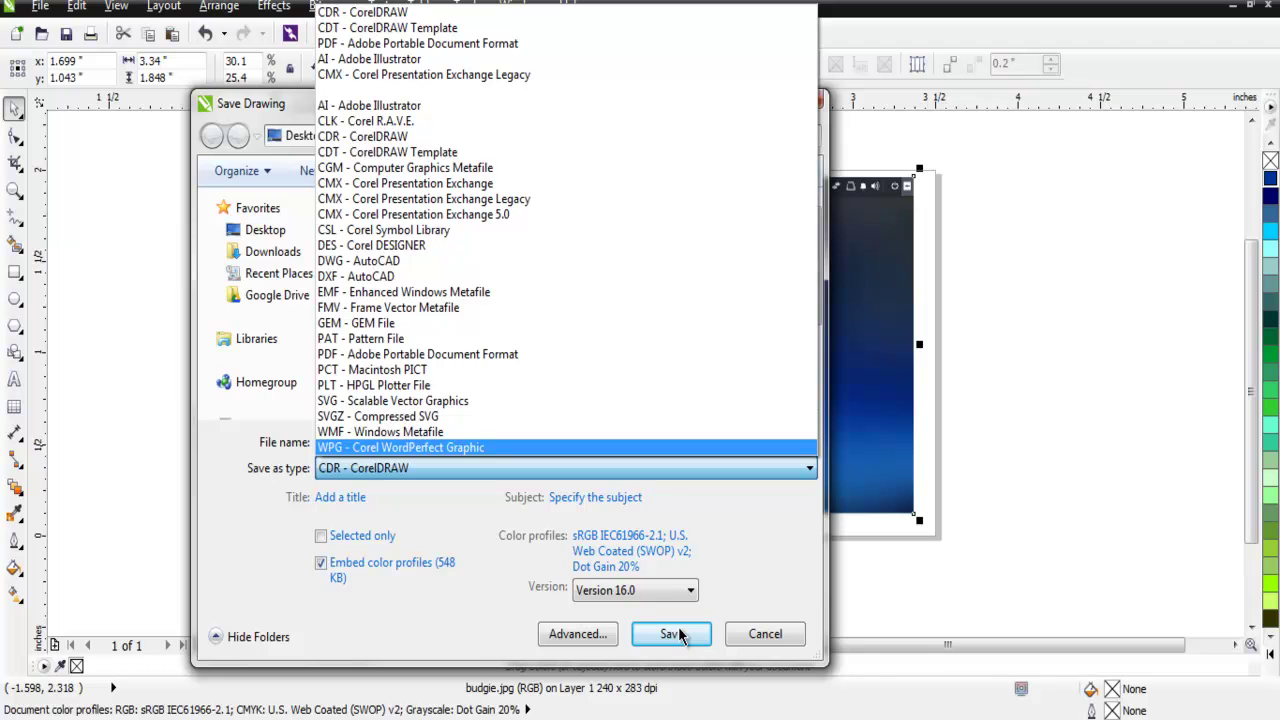
pyautogui.click(760, 634)
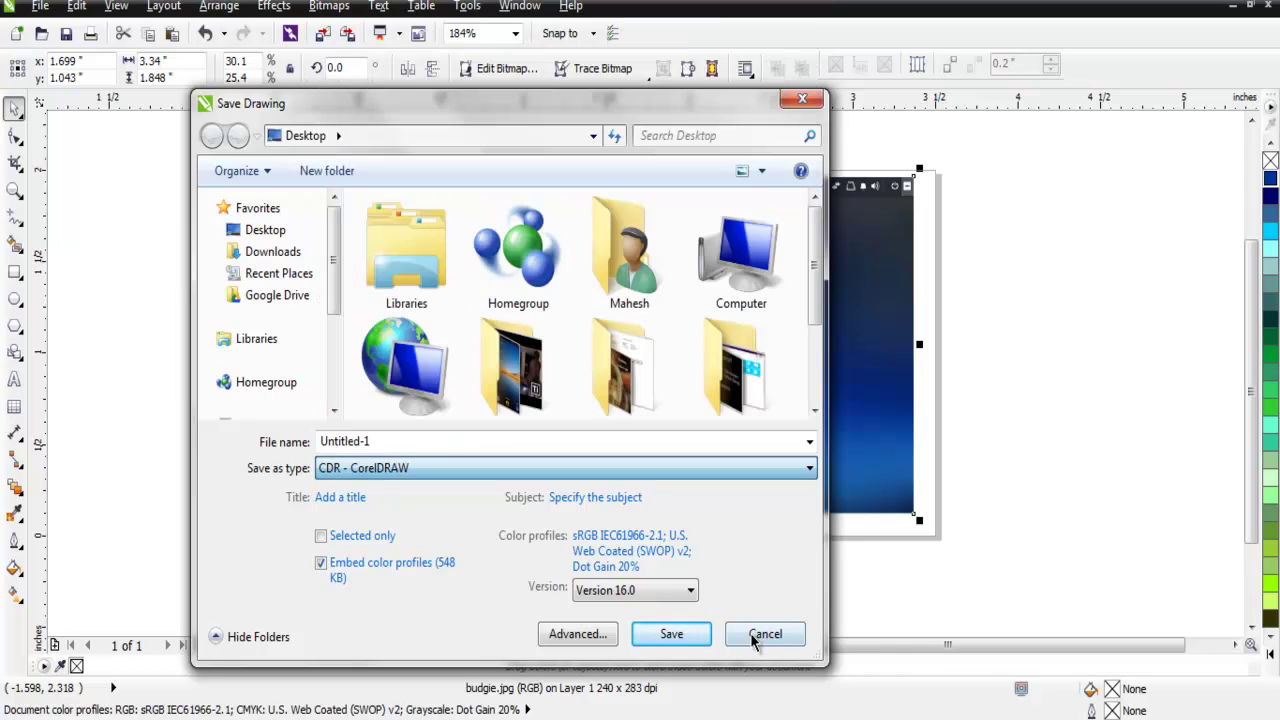
pyautogui.click(763, 634)
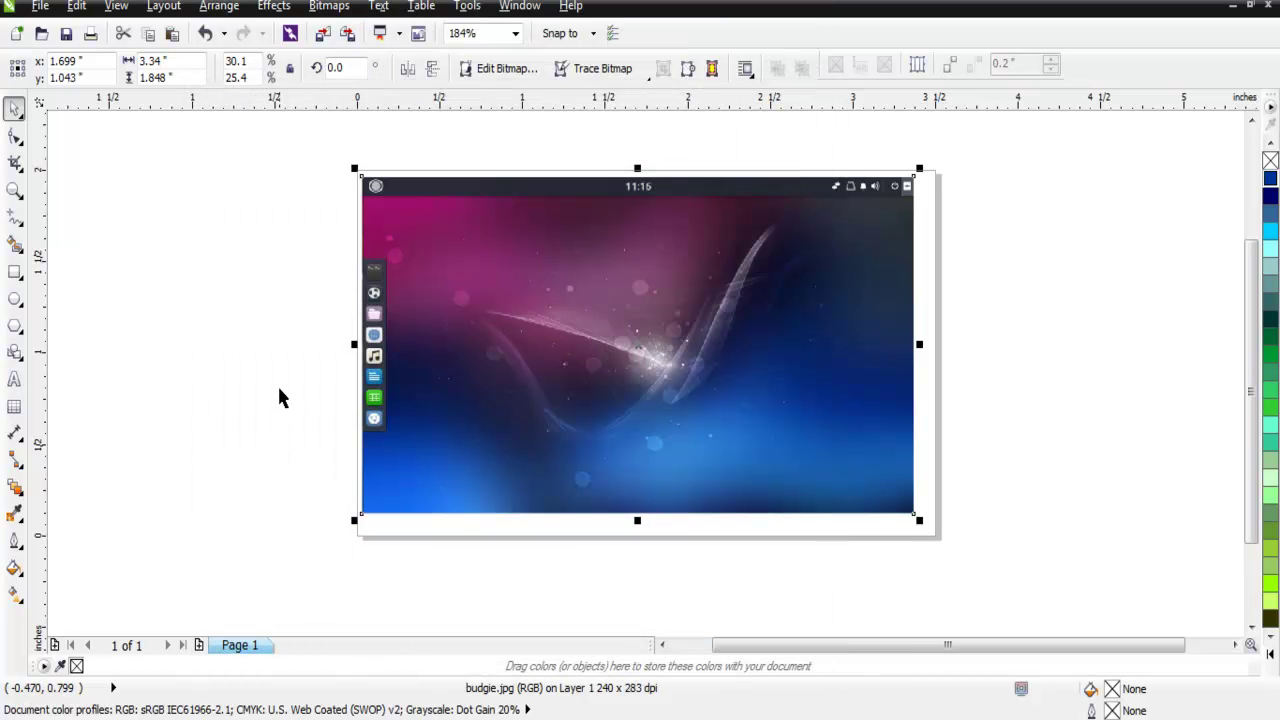